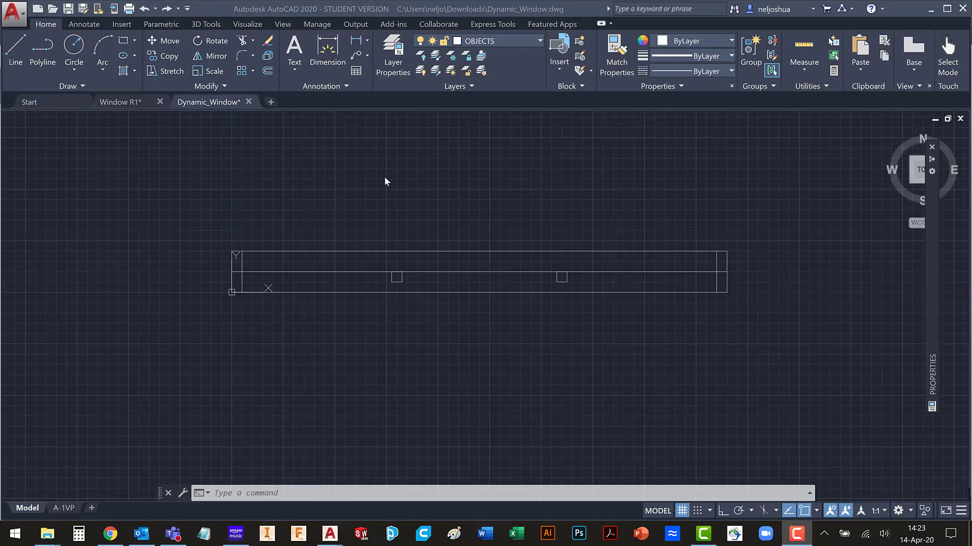
Inspect the top and middle frame lines, then save Dynamic_Window.dwg
{"action": "left_click", "coordinate": [373, 251]}
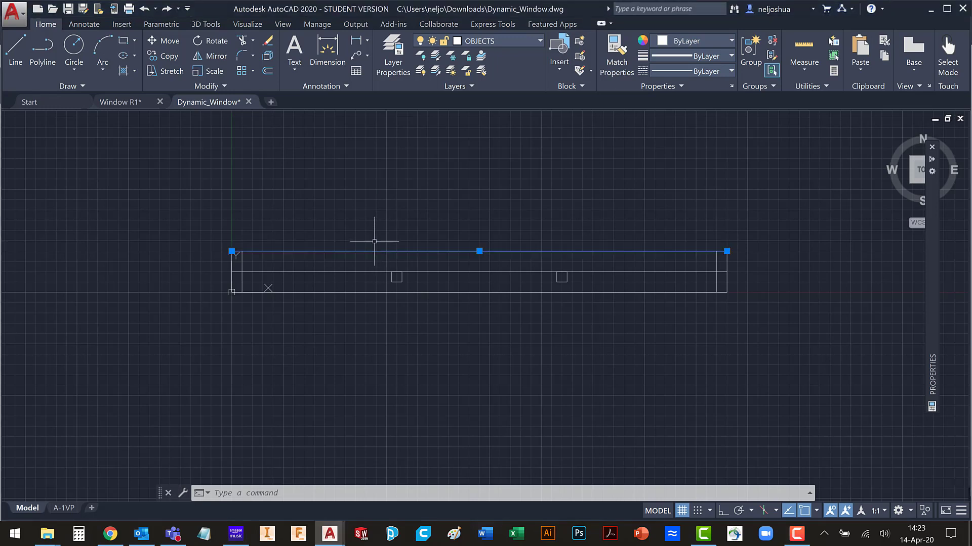
{"action": "key", "text": "Escape"}
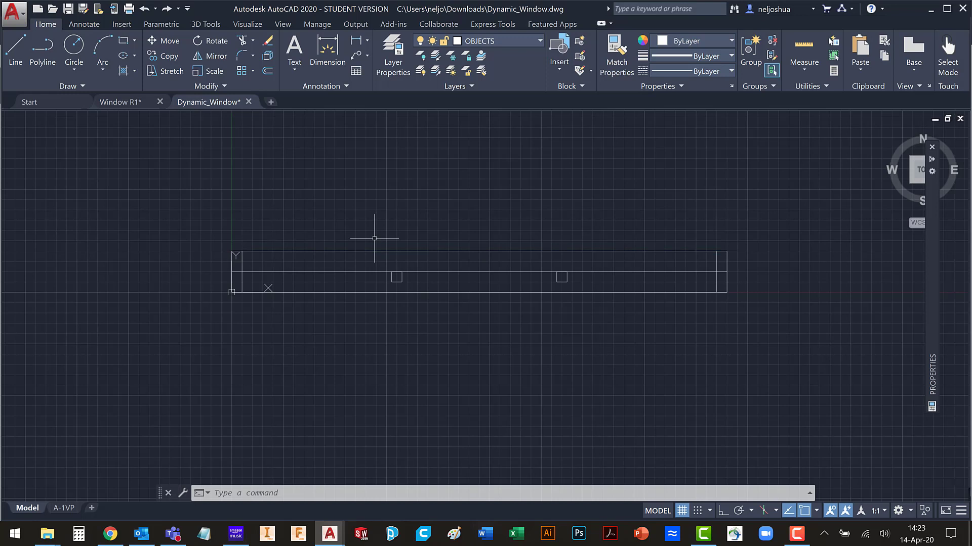
{"action": "left_click", "coordinate": [314, 272]}
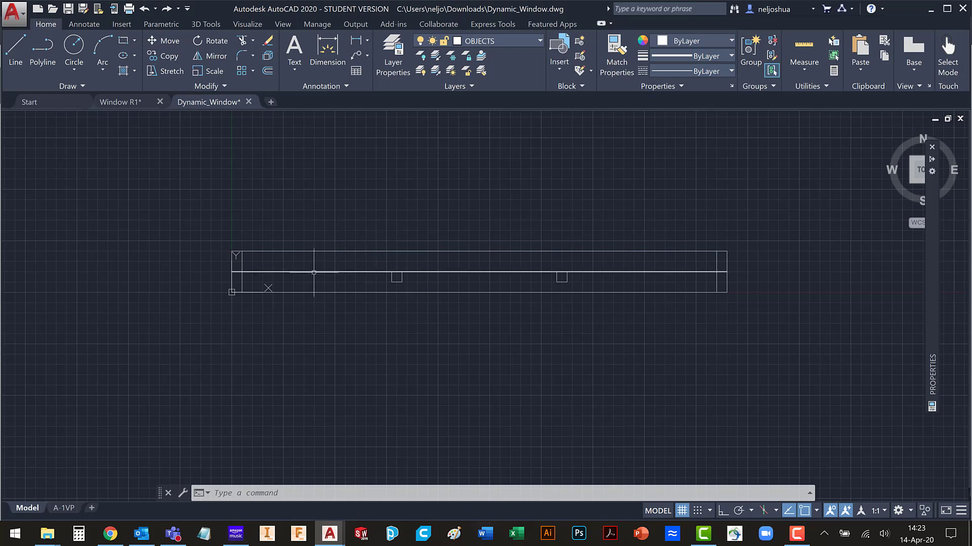
{"action": "key", "text": "Escape"}
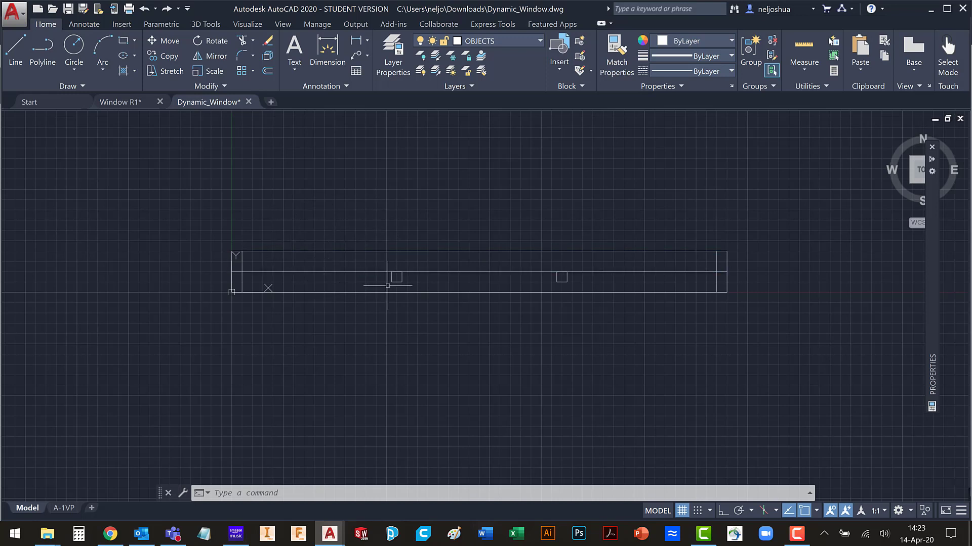
{"action": "key", "text": "ctrl+s"}
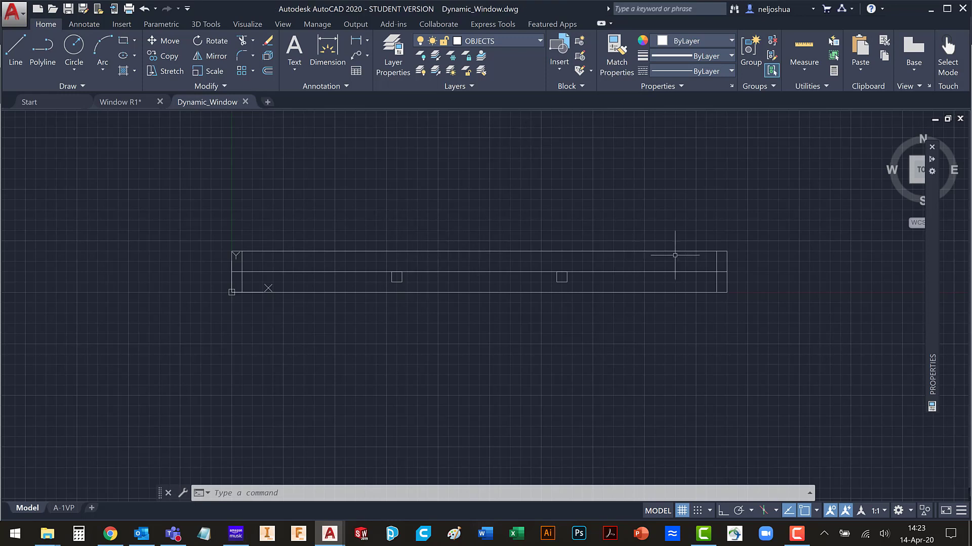
Inspect the right inner vertical line and the right small square, leaving nothing selected
{"action": "left_click", "coordinate": [715, 258]}
{"action": "key", "text": "Escape"}
{"action": "left_click", "coordinate": [568, 274]}
{"action": "left_click", "coordinate": [552, 279]}
{"action": "key", "text": "Escape"}
Create block WINDOW from all nine window objects and open it in the Block Editor
{"action": "type", "text": "B"}
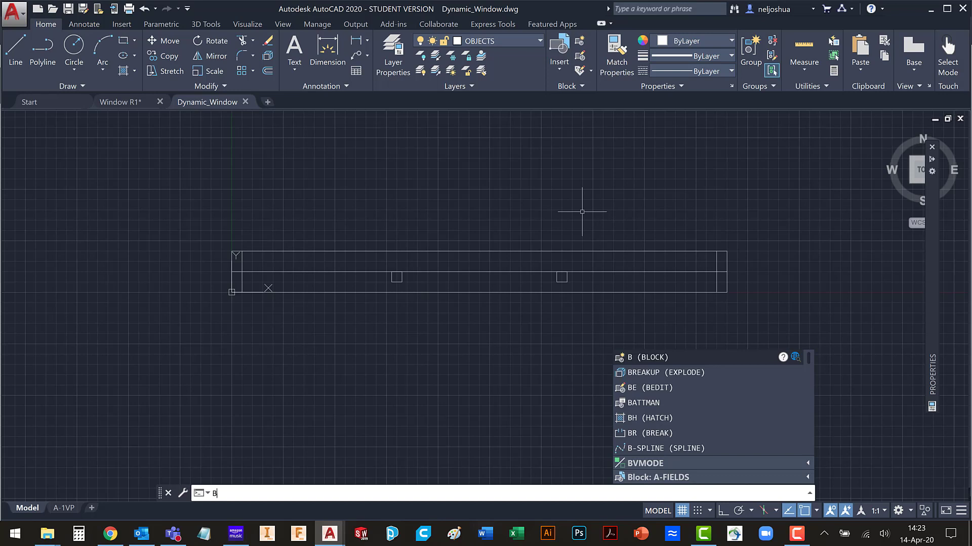
{"action": "key", "text": "Return"}
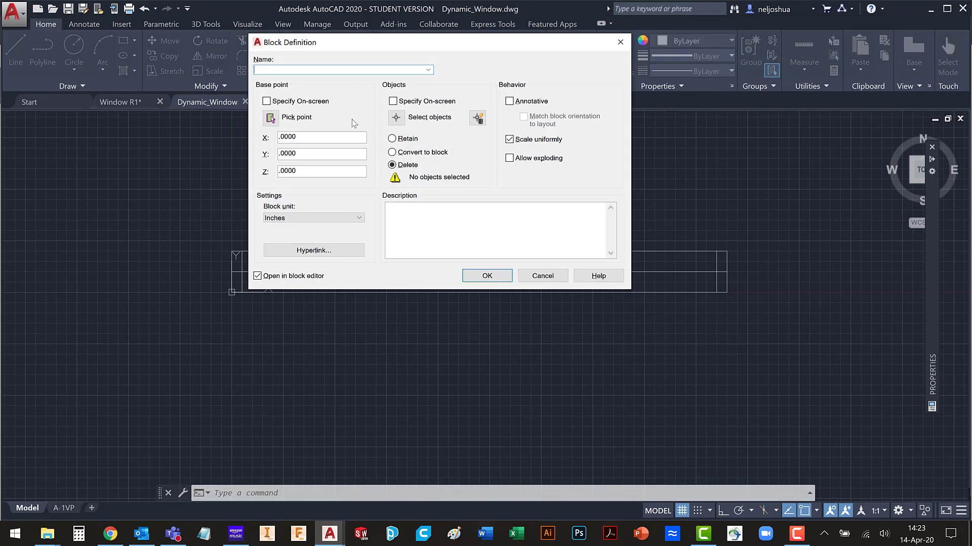
{"action": "type", "text": "WINDOW"}
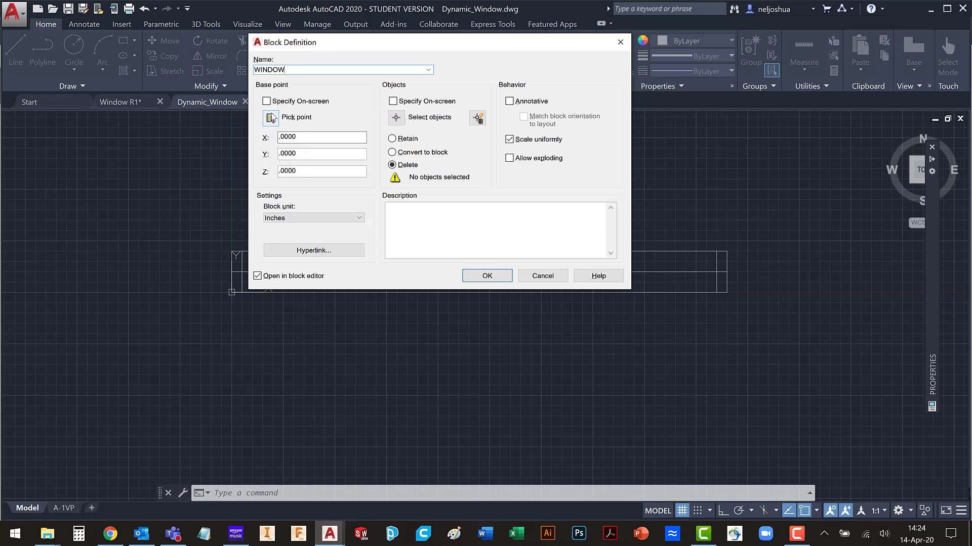
{"action": "left_click", "coordinate": [395, 117]}
{"action": "left_click", "coordinate": [222, 229]}
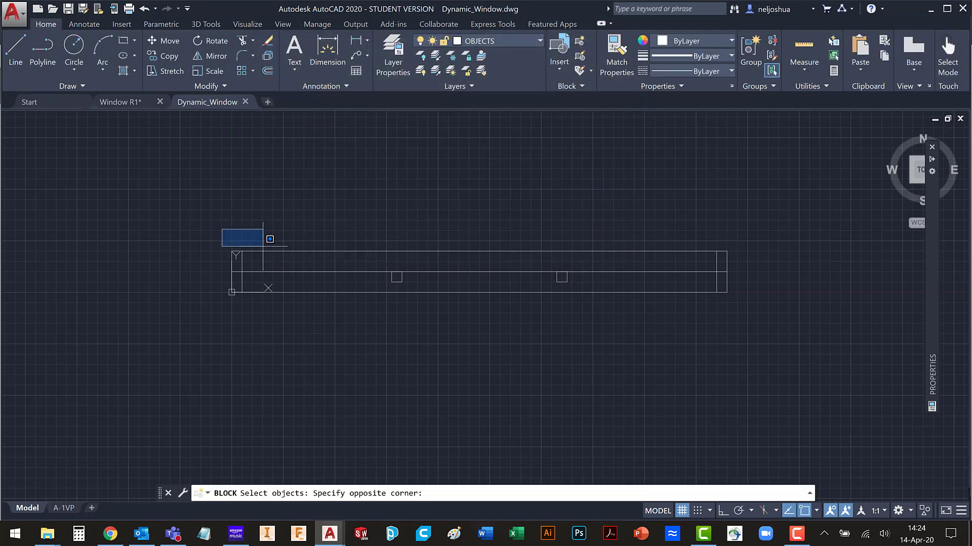
{"action": "left_click", "coordinate": [897, 301]}
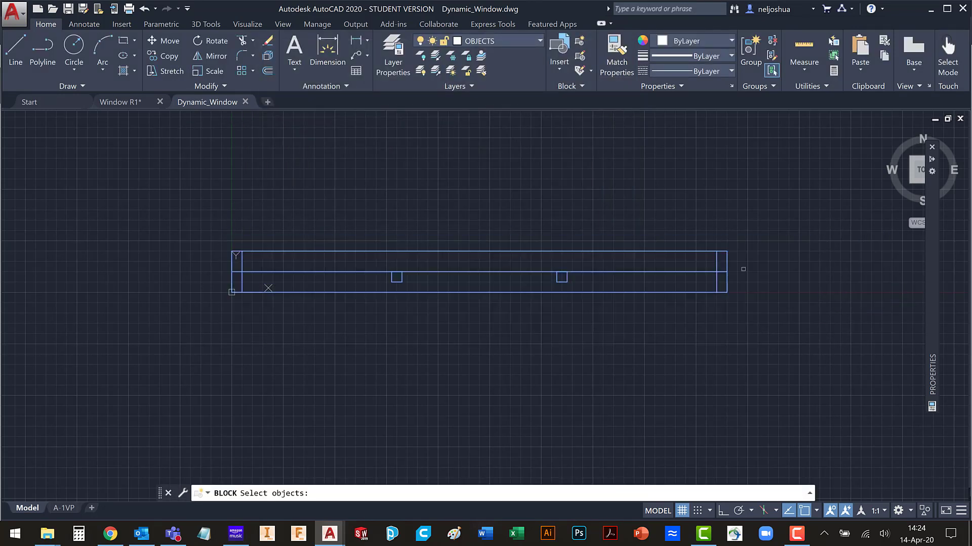
{"action": "key", "text": "Return"}
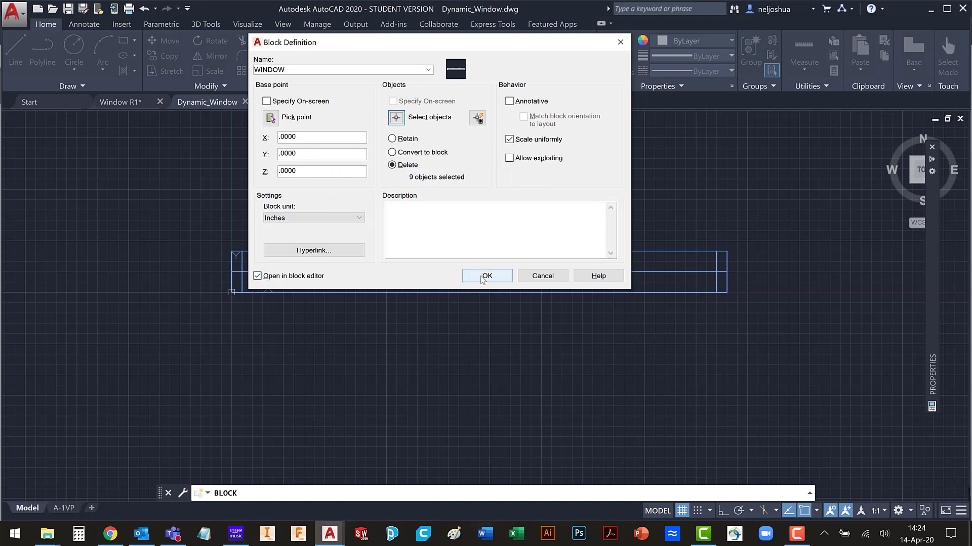
{"action": "left_click", "coordinate": [483, 277]}
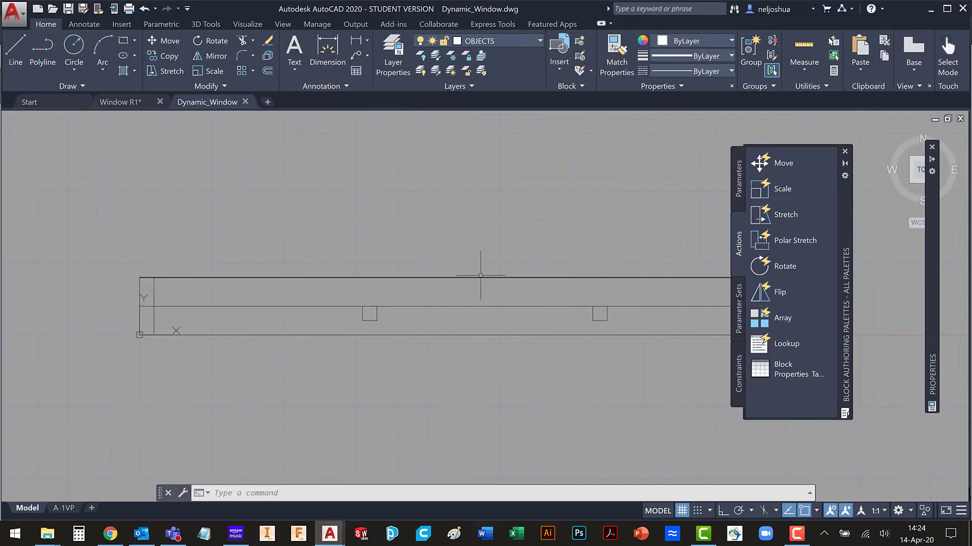
Add linear parameter Distance1 down the window's left edge, top-left to bottom-left corner
{"action": "scroll", "coordinate": [477, 228], "scroll_direction": "down", "scroll_amount": 1}
{"action": "middle_click_drag", "start_coordinate": [477, 228], "coordinate": [341, 210]}
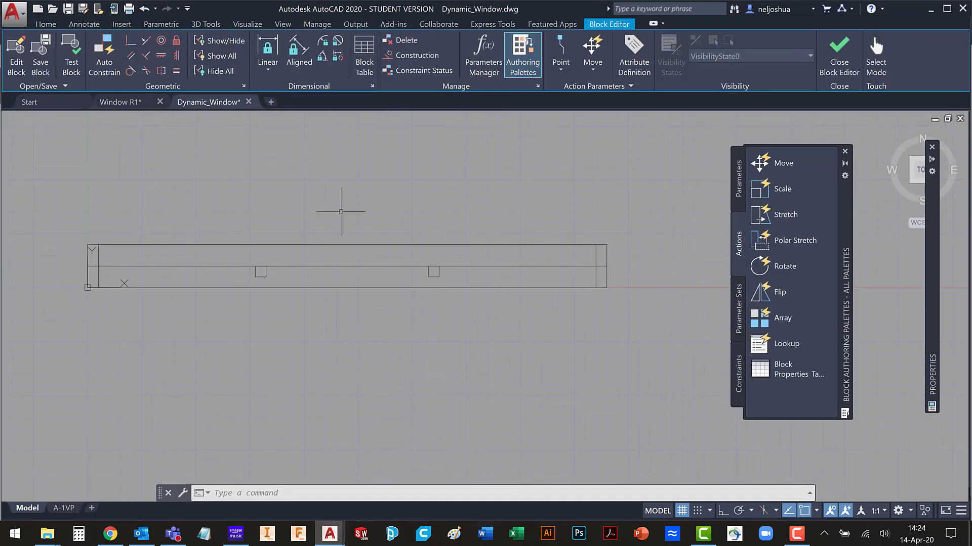
{"action": "scroll", "coordinate": [342, 211], "scroll_direction": "down", "scroll_amount": 1}
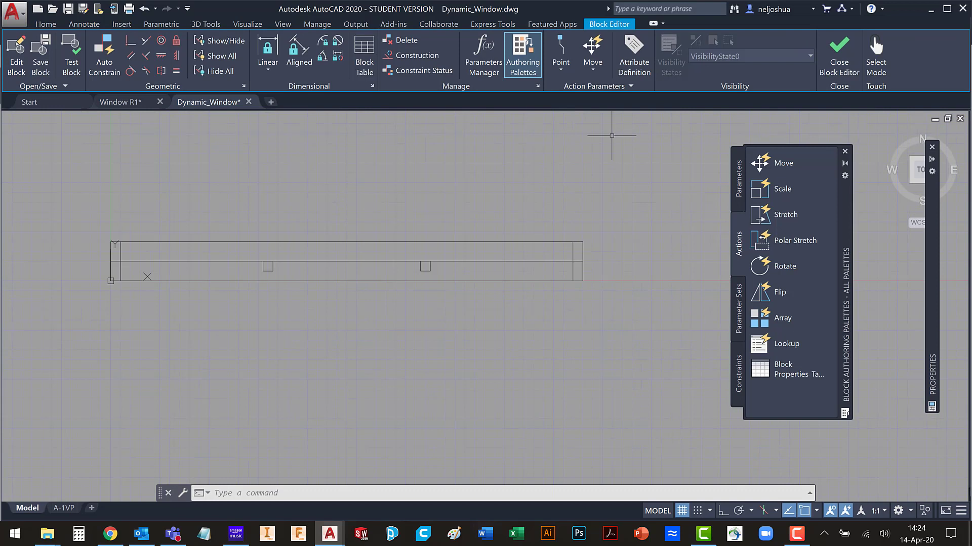
{"action": "left_click", "coordinate": [738, 187]}
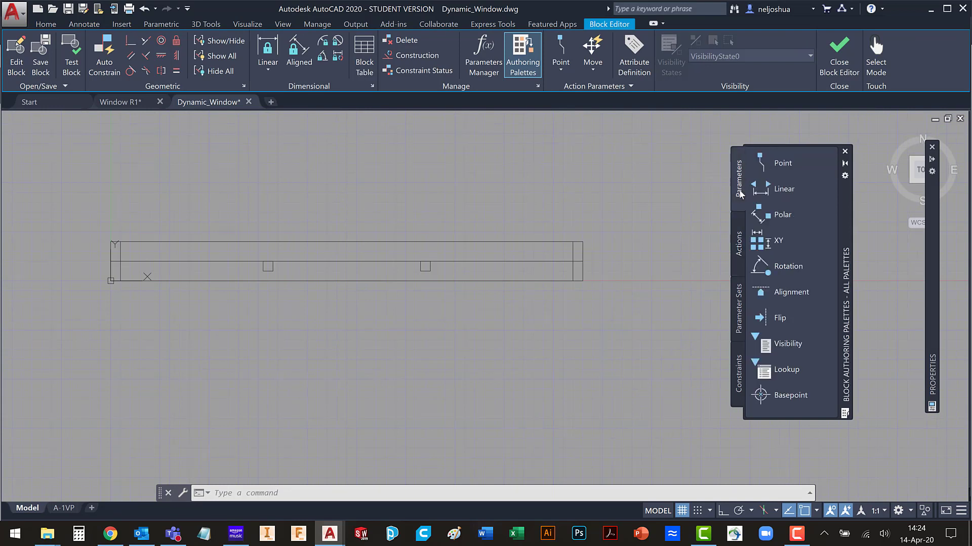
{"action": "left_click", "coordinate": [766, 189]}
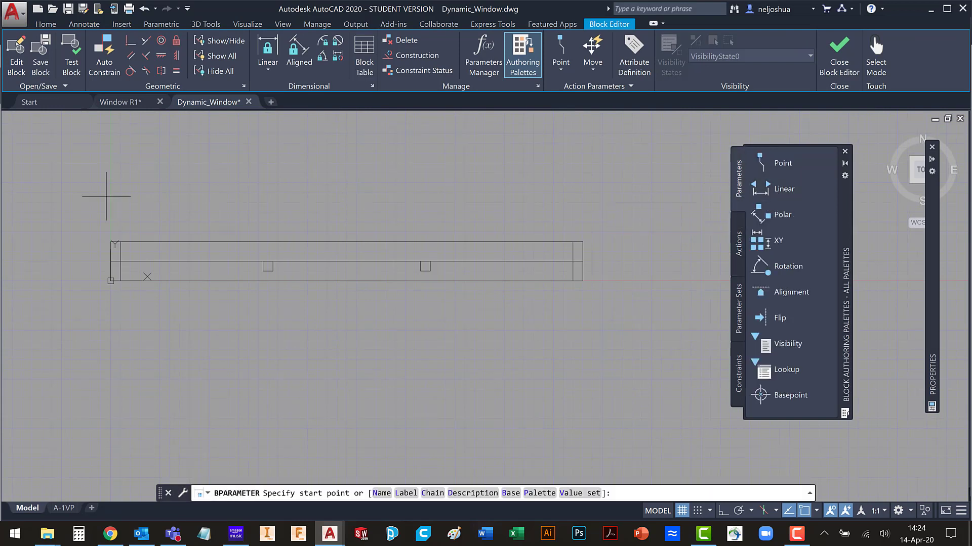
{"action": "left_click", "coordinate": [110, 241]}
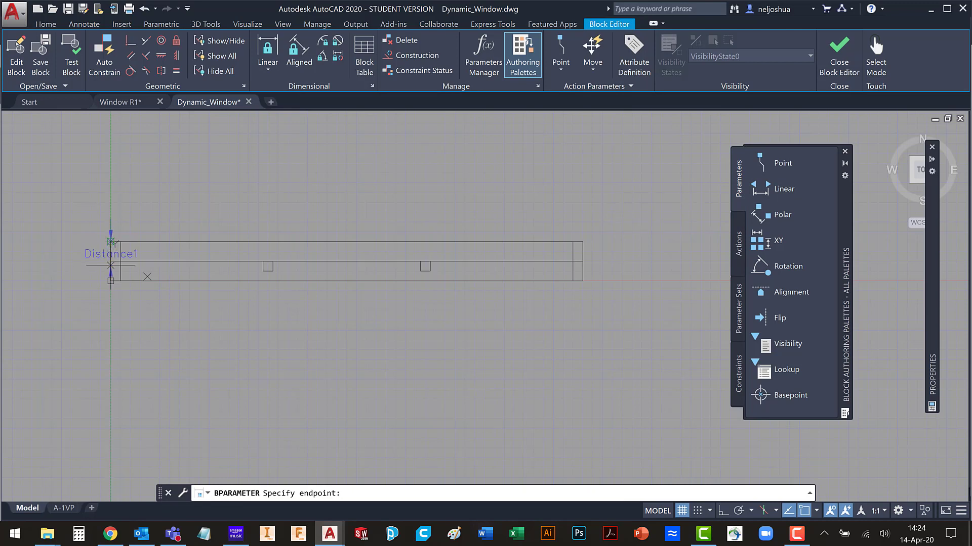
{"action": "left_click", "coordinate": [110, 280]}
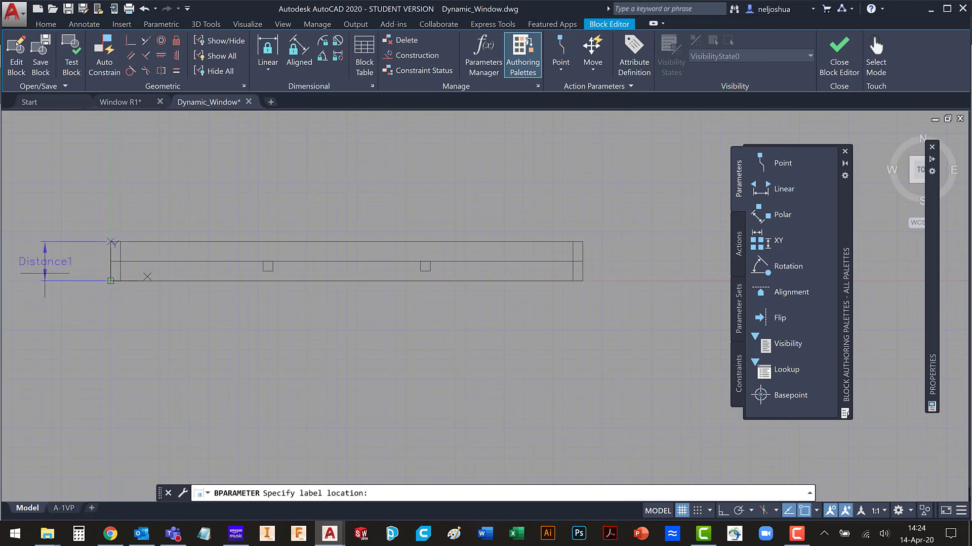
{"action": "left_click", "coordinate": [45, 268]}
Add linear parameter Distance2 along the bottom edge, bottom-left to bottom-right corner
{"action": "middle_click_drag", "start_coordinate": [71, 304], "coordinate": [151, 311]}
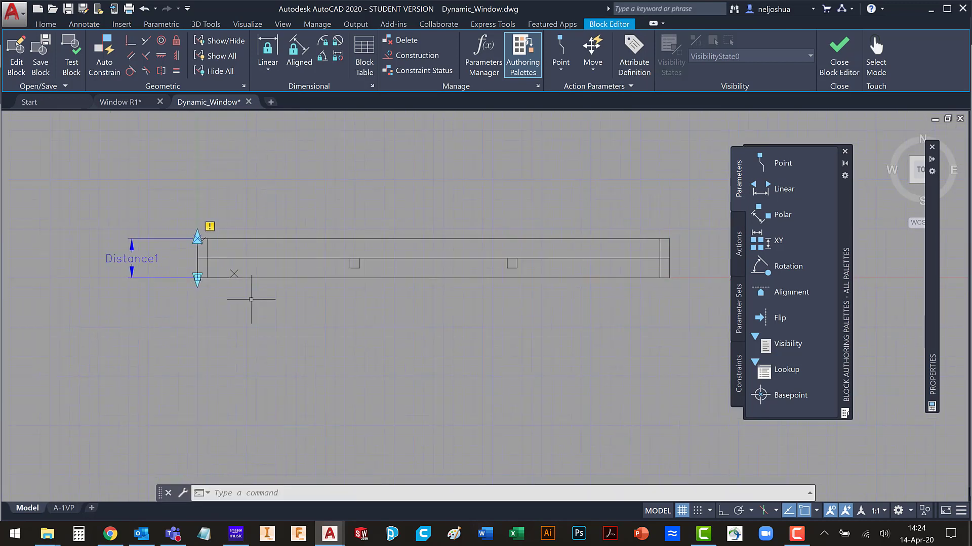
{"action": "left_click", "coordinate": [784, 189]}
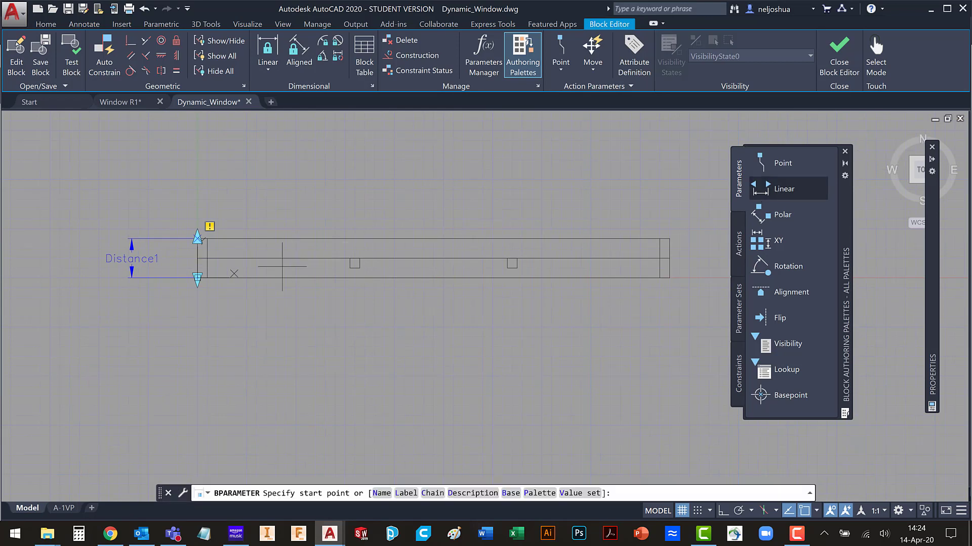
{"action": "left_click", "coordinate": [197, 278]}
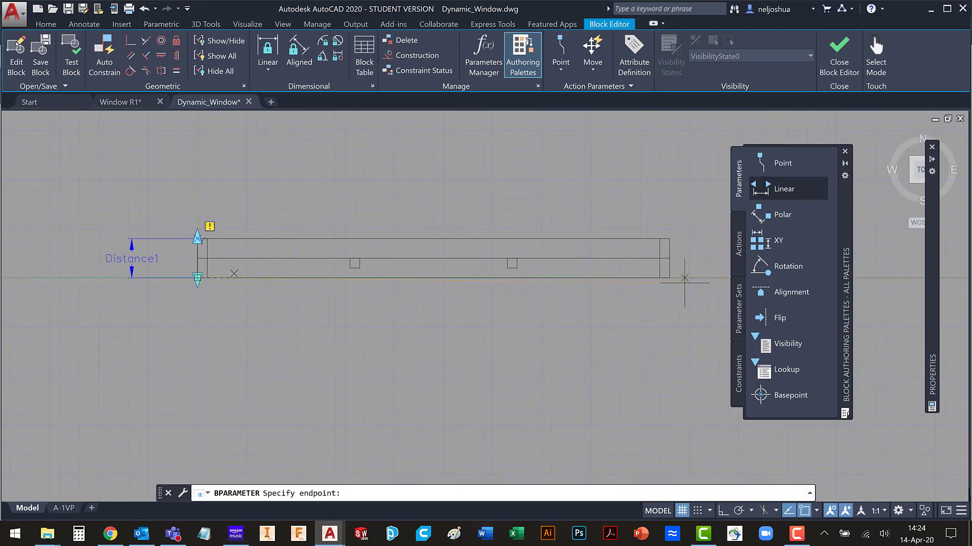
{"action": "left_click", "coordinate": [669, 278]}
{"action": "left_click", "coordinate": [540, 365]}
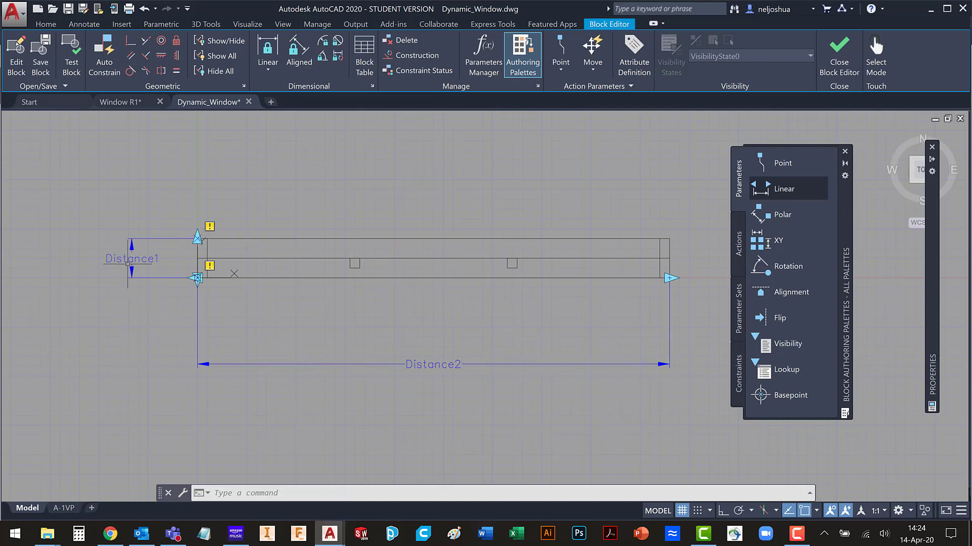
{"action": "left_click", "coordinate": [129, 258]}
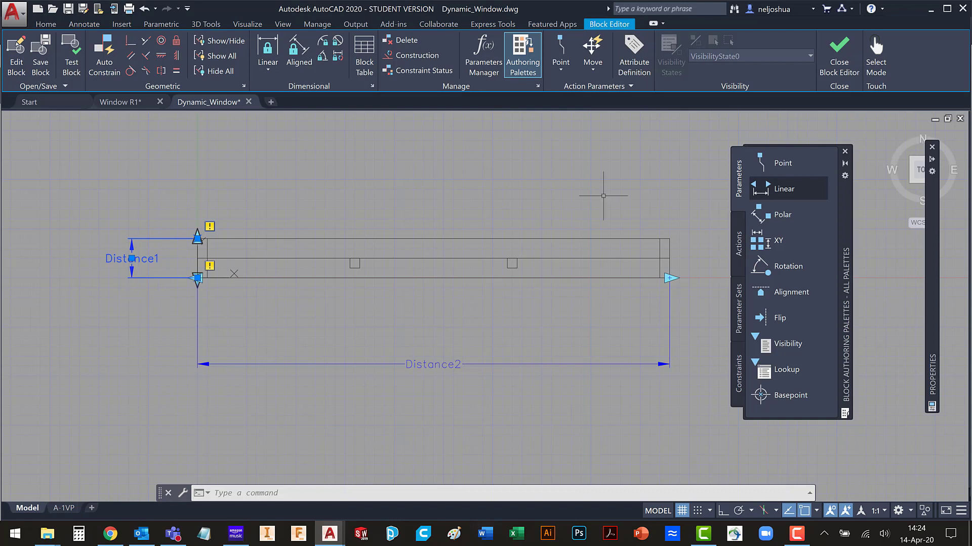
Set Distance1 to one grip and try a Midpoint base location before keeping Startpoint
{"action": "mouse_move", "coordinate": [927, 208]}
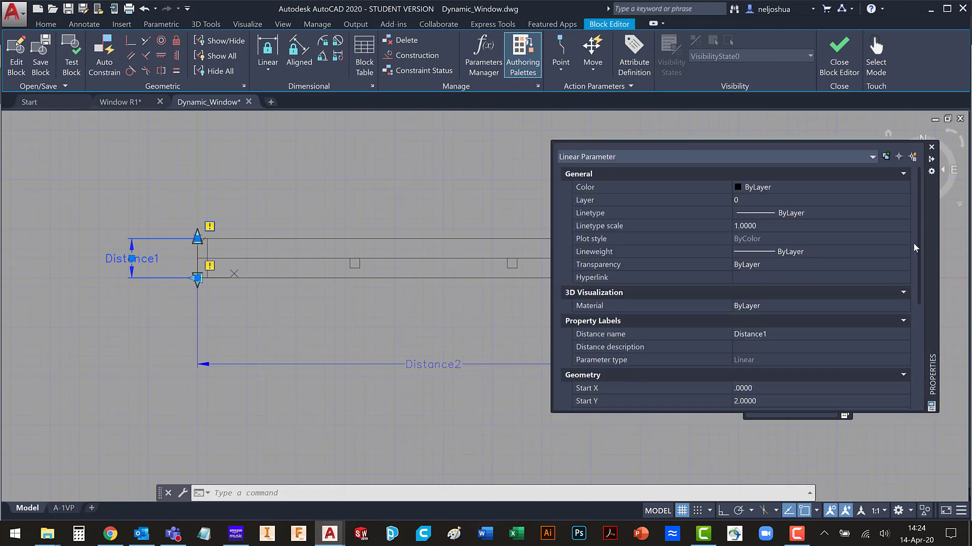
{"action": "left_click_drag", "start_coordinate": [920, 240], "coordinate": [914, 373]}
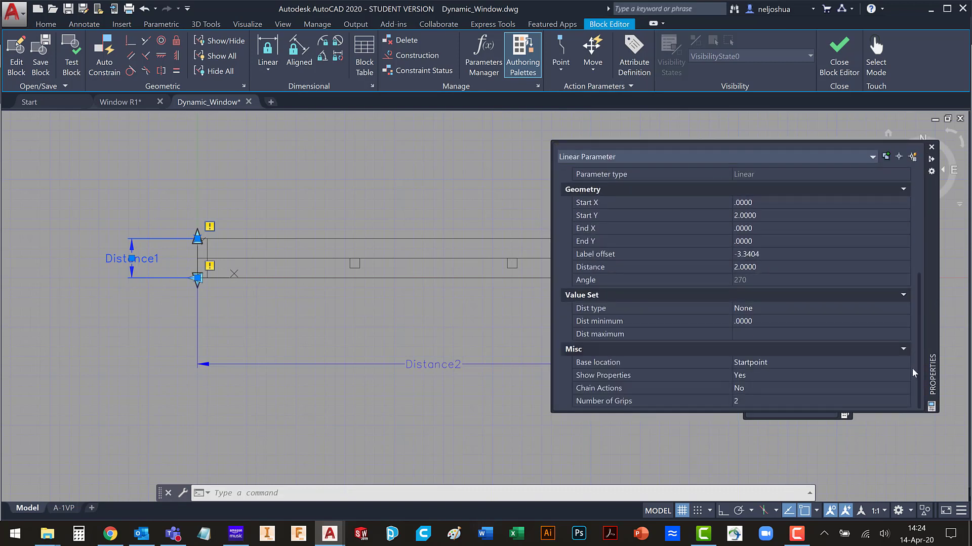
{"action": "left_click", "coordinate": [748, 403]}
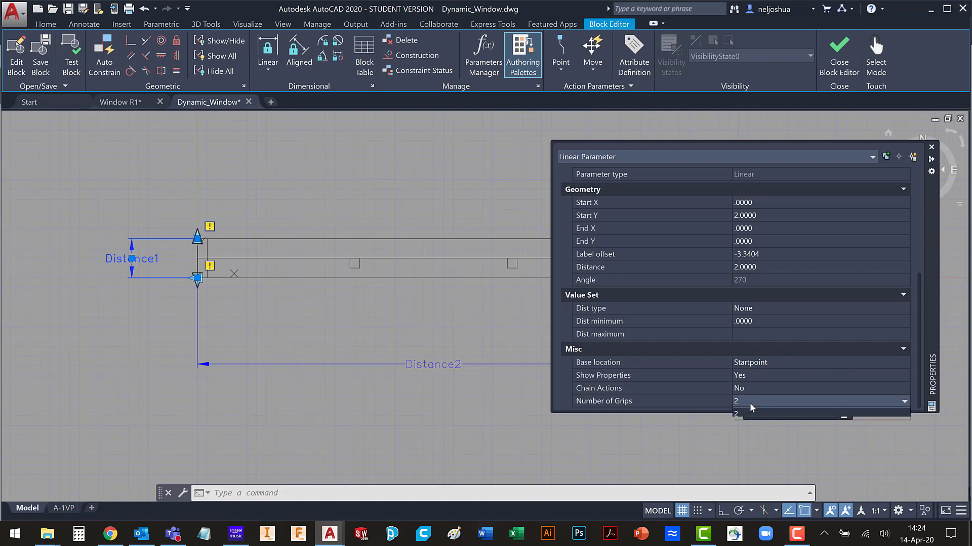
{"action": "left_click", "coordinate": [749, 404]}
{"action": "left_click", "coordinate": [751, 424]}
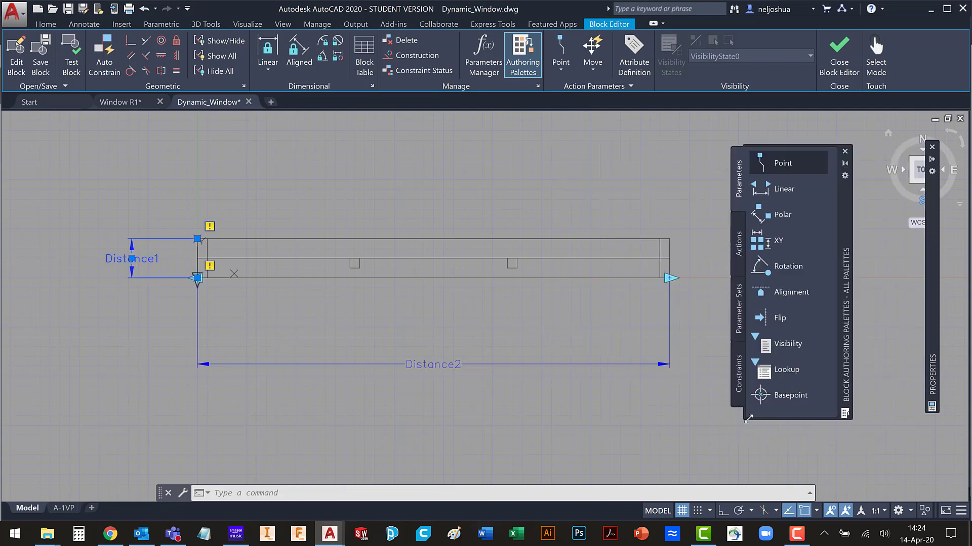
{"action": "mouse_move", "coordinate": [930, 296]}
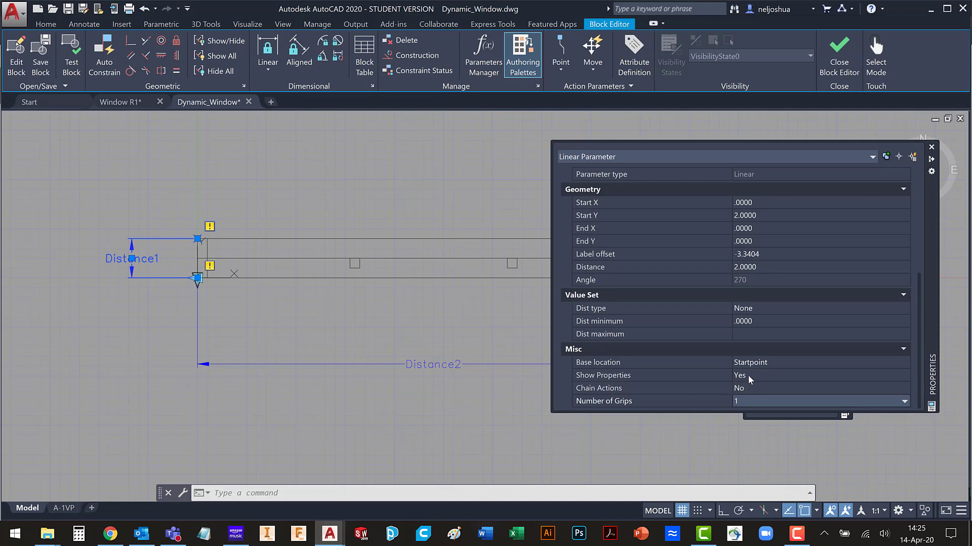
{"action": "left_click", "coordinate": [751, 363]}
{"action": "left_click", "coordinate": [751, 363]}
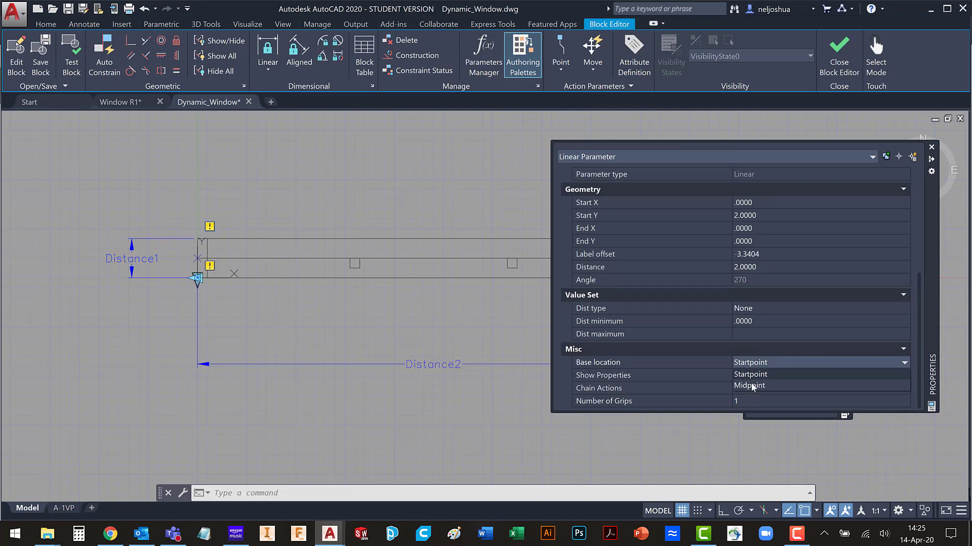
{"action": "left_click", "coordinate": [753, 384]}
{"action": "left_click", "coordinate": [754, 363]}
{"action": "left_click", "coordinate": [754, 375]}
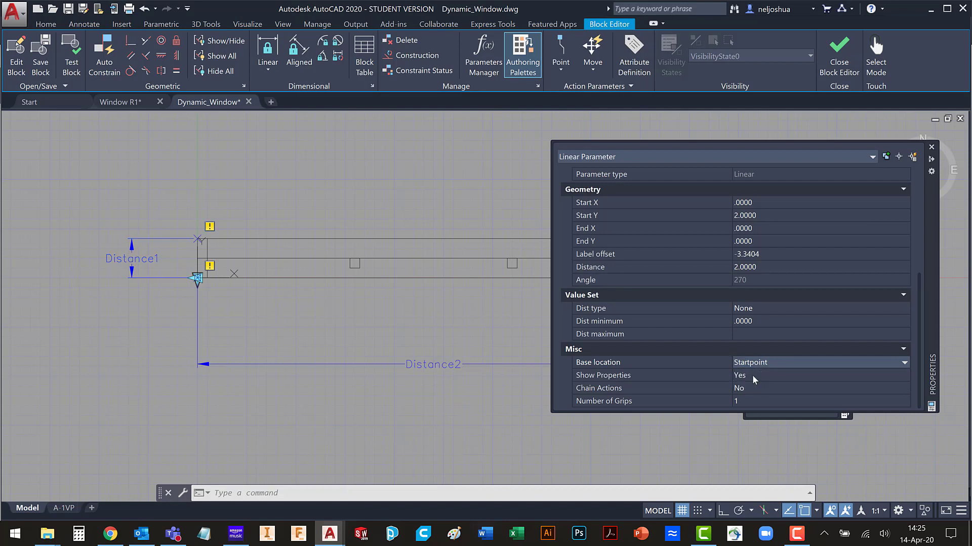
Erase Distance1 and redraw it from the bottom-left up to the top-left corner
{"action": "left_click", "coordinate": [380, 171]}
{"action": "left_click", "coordinate": [234, 184]}
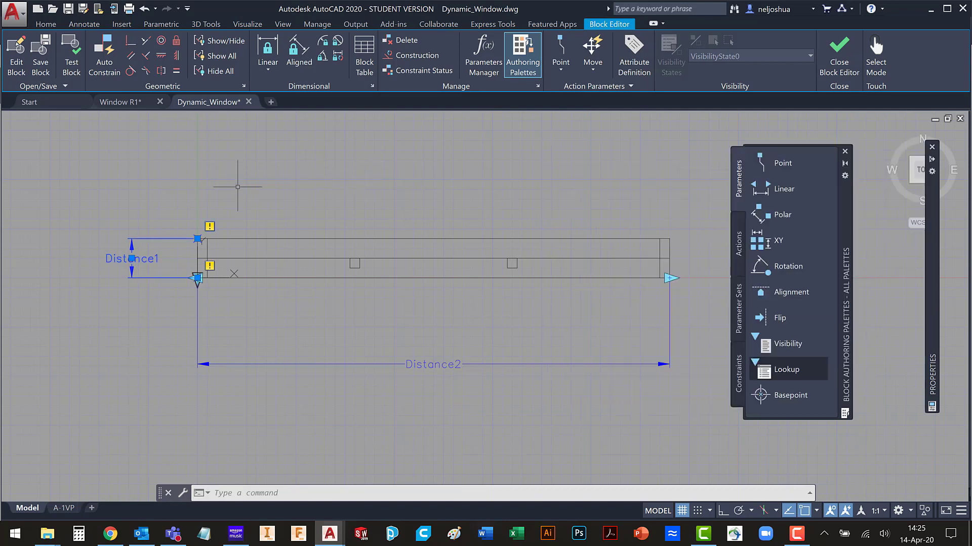
{"action": "left_click", "coordinate": [154, 272]}
{"action": "left_click", "coordinate": [130, 324]}
{"action": "key", "text": "Delete"}
{"action": "left_click", "coordinate": [784, 192]}
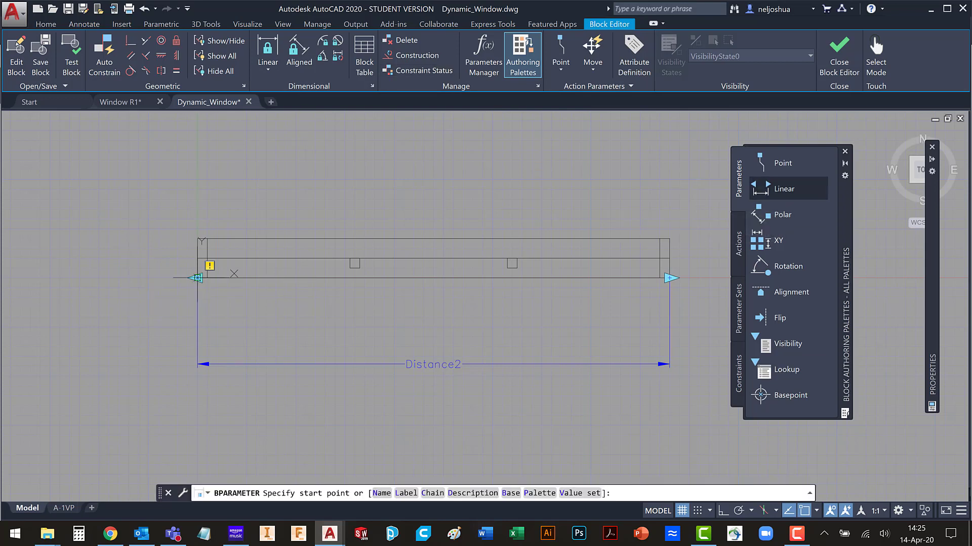
{"action": "left_click", "coordinate": [197, 278]}
{"action": "left_click", "coordinate": [198, 238]}
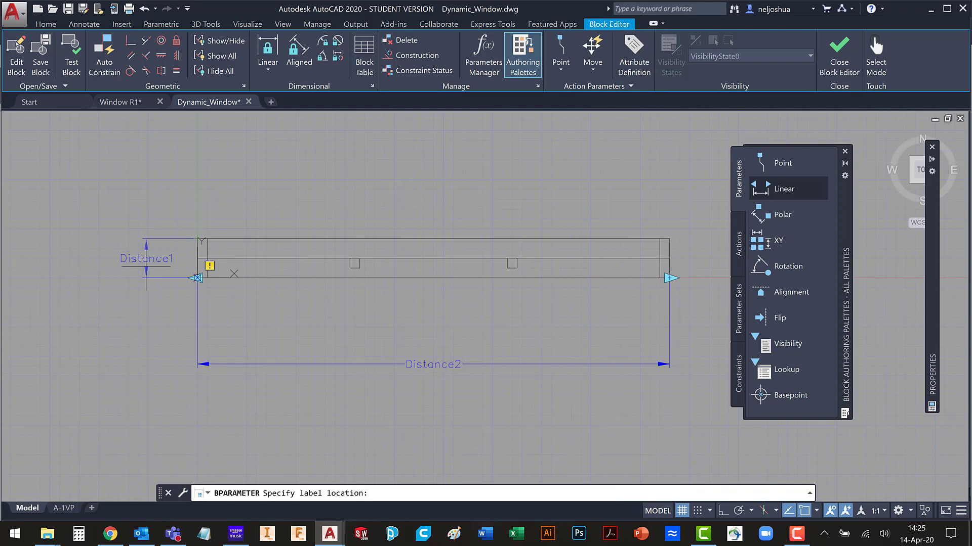
{"action": "left_click", "coordinate": [146, 264]}
Give the new Distance1 one grip and set Chain Actions to Yes
{"action": "left_click", "coordinate": [156, 290]}
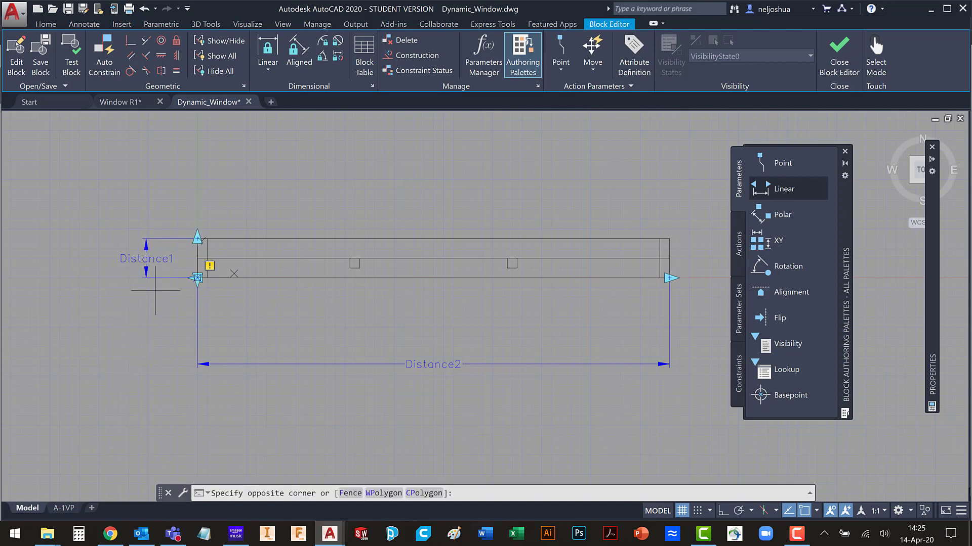
{"action": "left_click", "coordinate": [123, 237]}
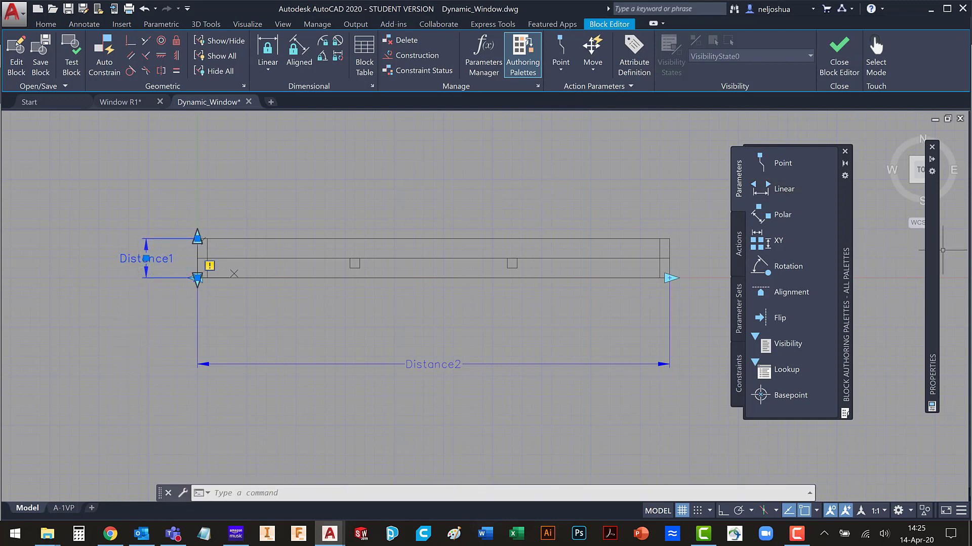
{"action": "mouse_move", "coordinate": [935, 253]}
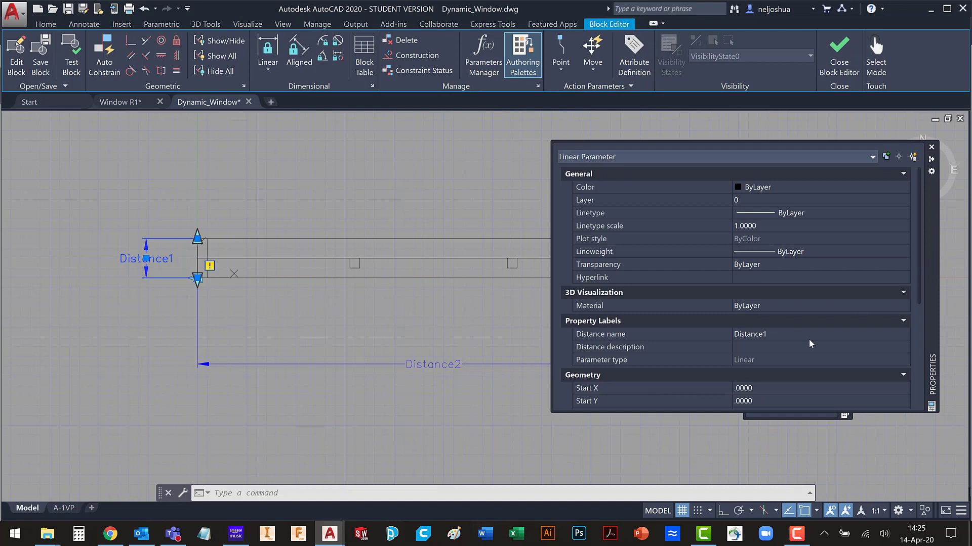
{"action": "scroll", "coordinate": [808, 339], "scroll_direction": "down", "scroll_amount": 5}
{"action": "left_click", "coordinate": [752, 400]}
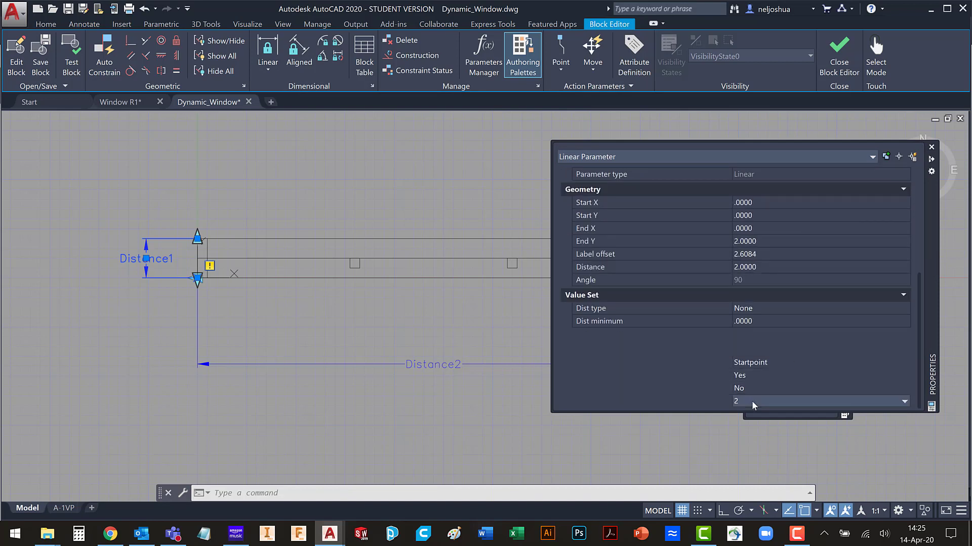
{"action": "left_click", "coordinate": [749, 405]}
{"action": "left_click", "coordinate": [749, 421]}
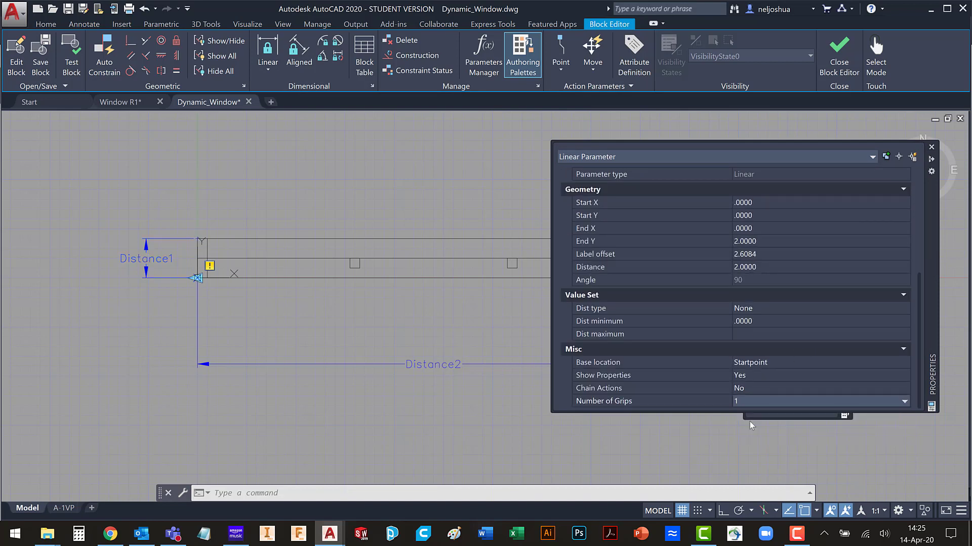
{"action": "left_click", "coordinate": [751, 389]}
{"action": "left_click", "coordinate": [754, 389]}
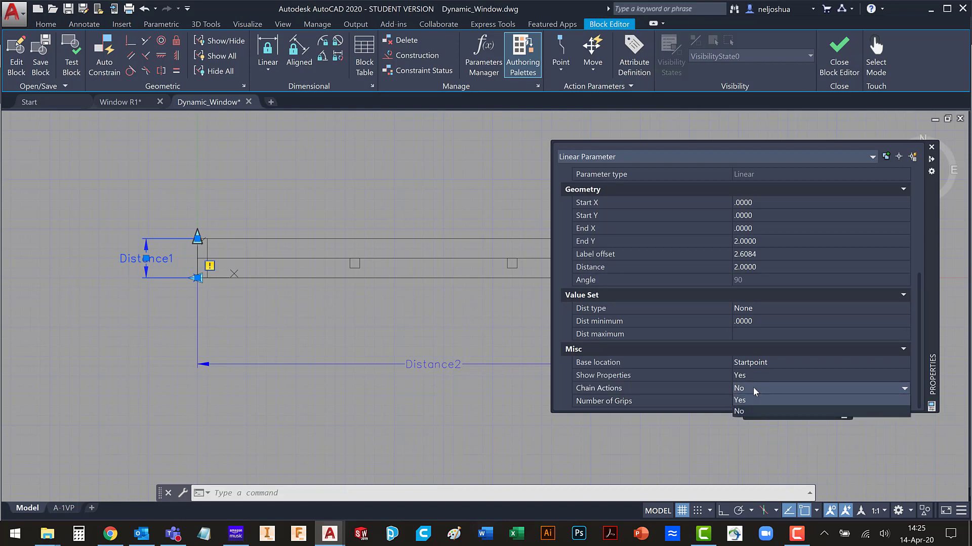
{"action": "left_click", "coordinate": [752, 400]}
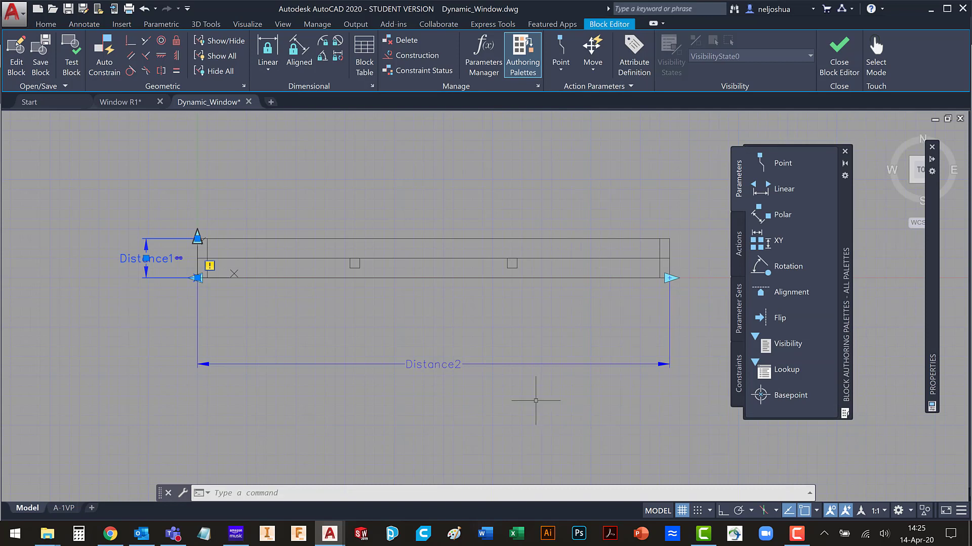
Give Distance2 one grip and set Chain Actions to Yes
{"action": "middle_click_drag", "start_coordinate": [536, 400], "coordinate": [523, 381]}
{"action": "left_click", "coordinate": [523, 381]}
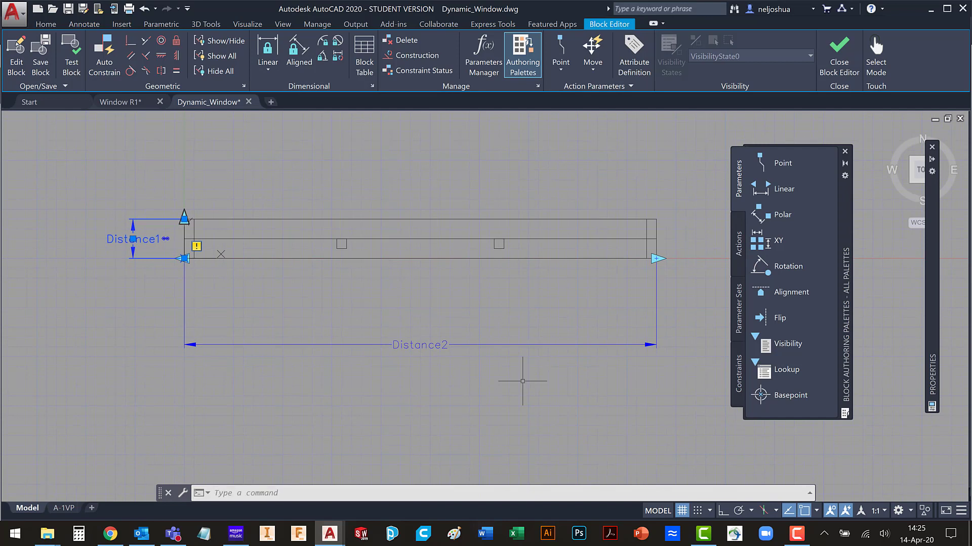
{"action": "left_click", "coordinate": [522, 385]}
{"action": "left_click", "coordinate": [393, 323]}
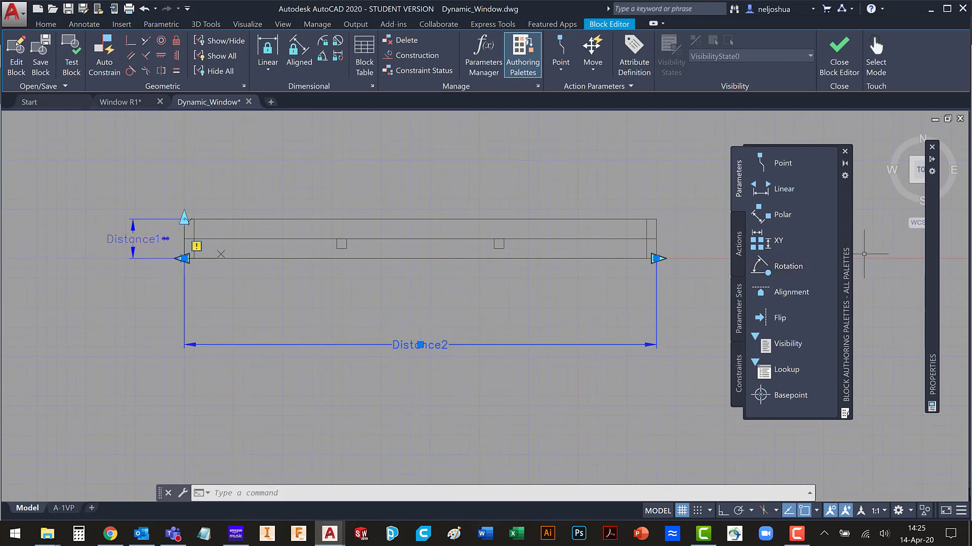
{"action": "mouse_move", "coordinate": [936, 268]}
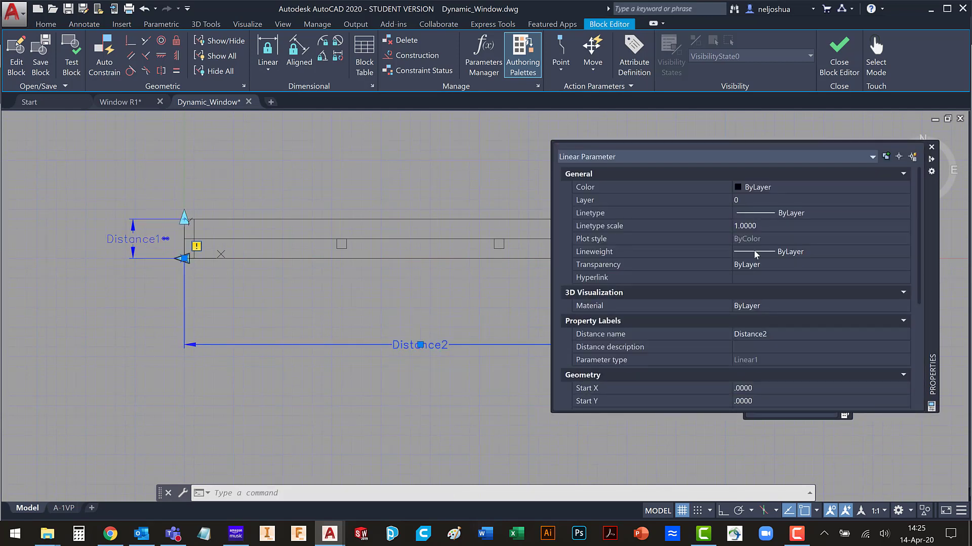
{"action": "scroll", "coordinate": [714, 317], "scroll_direction": "down", "scroll_amount": 5}
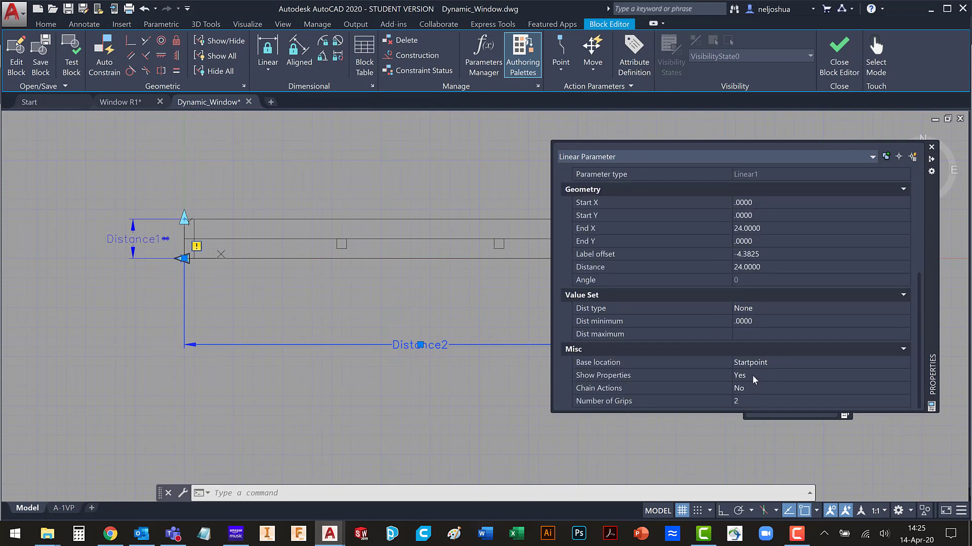
{"action": "left_click", "coordinate": [754, 400]}
{"action": "left_click", "coordinate": [752, 405]}
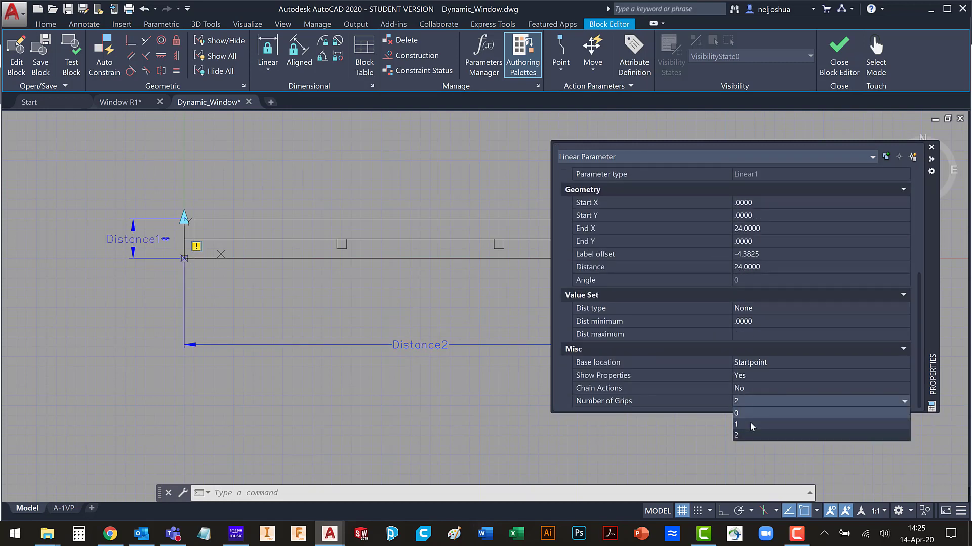
{"action": "left_click", "coordinate": [752, 425]}
{"action": "left_click", "coordinate": [739, 389]}
{"action": "left_click", "coordinate": [739, 389]}
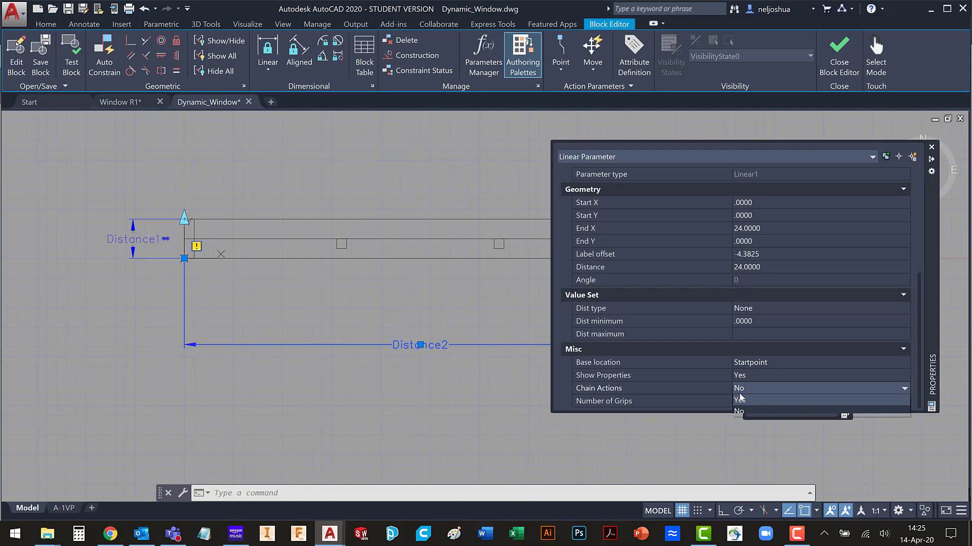
{"action": "left_click", "coordinate": [739, 402]}
{"action": "left_click", "coordinate": [624, 462]}
{"action": "left_click", "coordinate": [611, 439]}
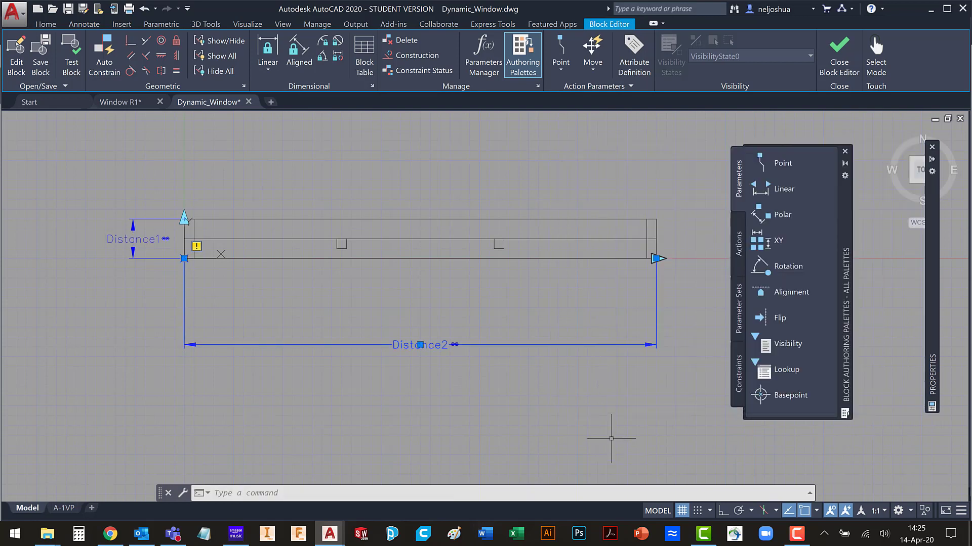
Attach a Stretch action to Distance1, framing and selecting the window's top line
{"action": "key", "text": "Escape"}
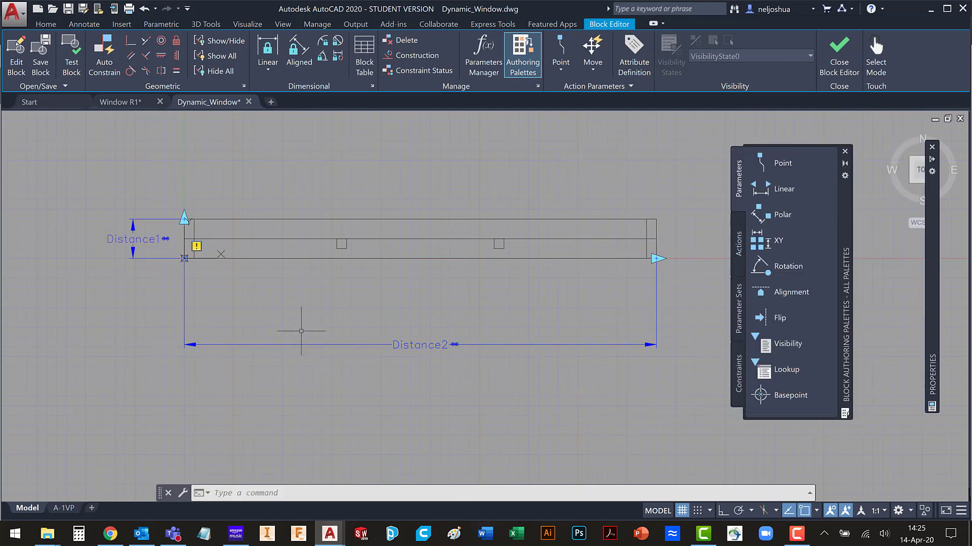
{"action": "left_click", "coordinate": [739, 245]}
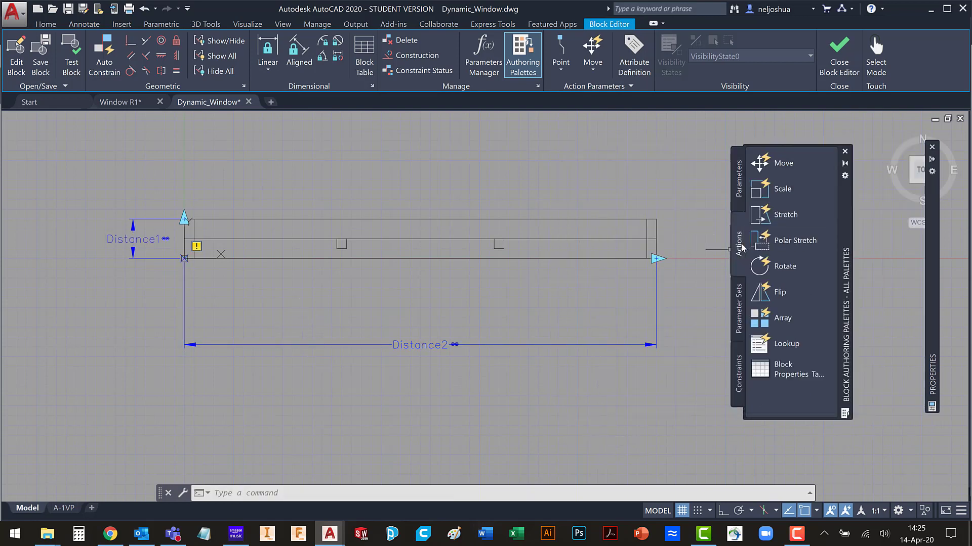
{"action": "left_click", "coordinate": [770, 219]}
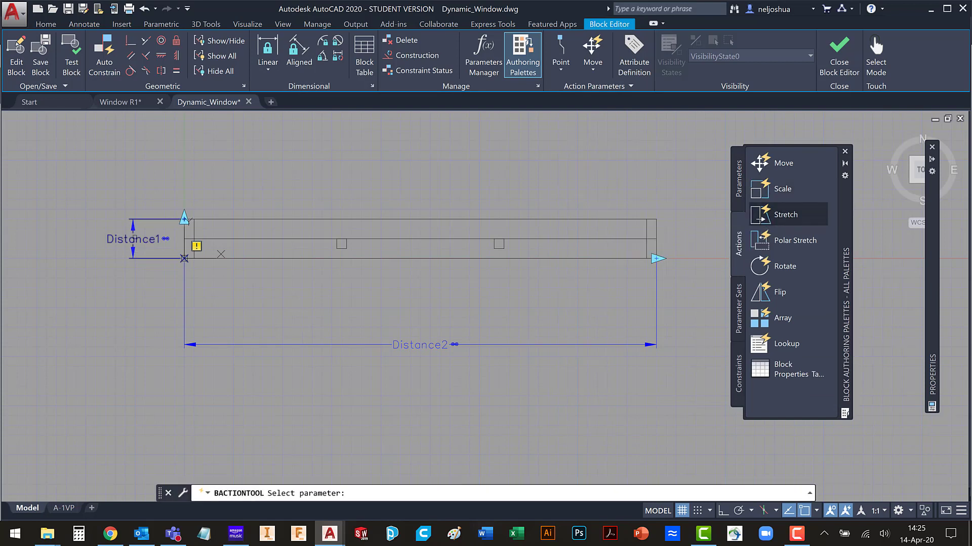
{"action": "left_click", "coordinate": [134, 237]}
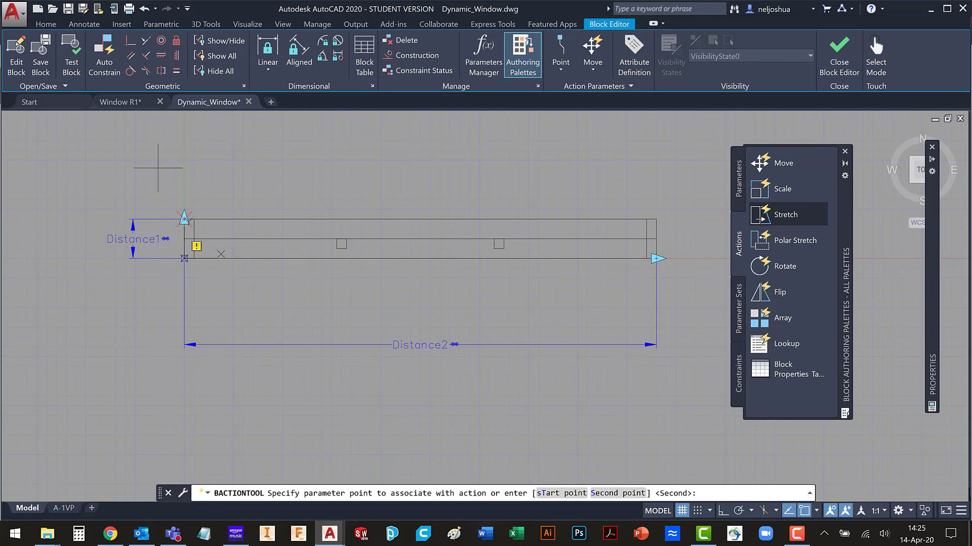
{"action": "key", "text": "Return"}
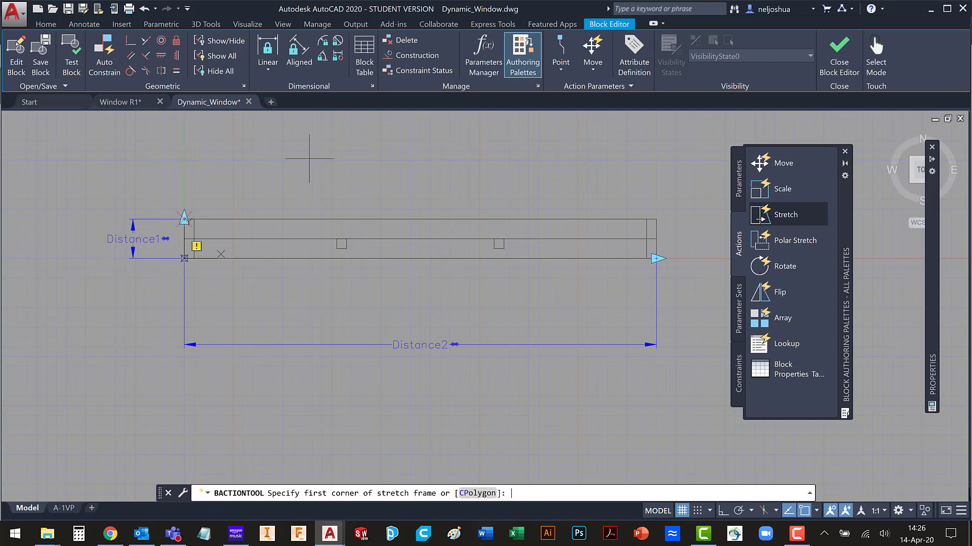
{"action": "left_click", "coordinate": [139, 164]}
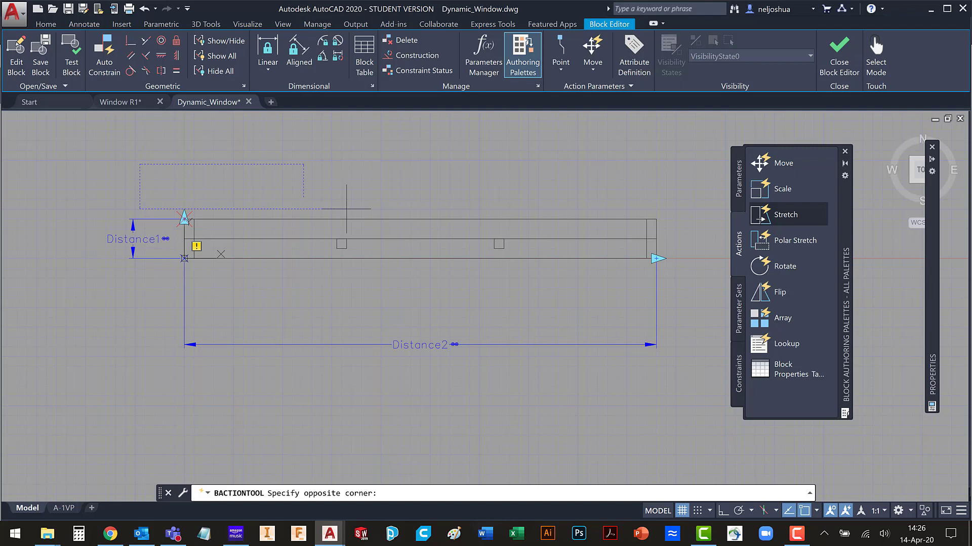
{"action": "left_click", "coordinate": [701, 232]}
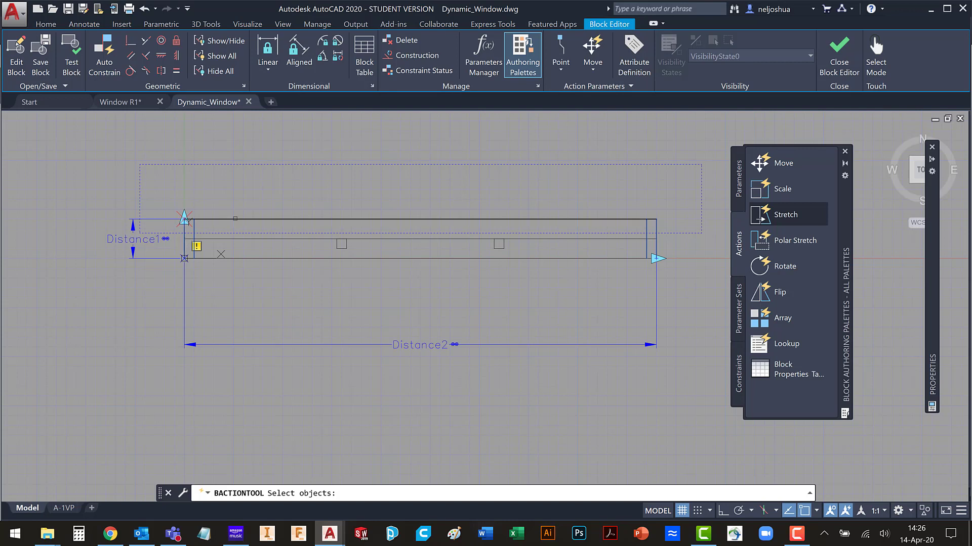
{"action": "left_click", "coordinate": [235, 219]}
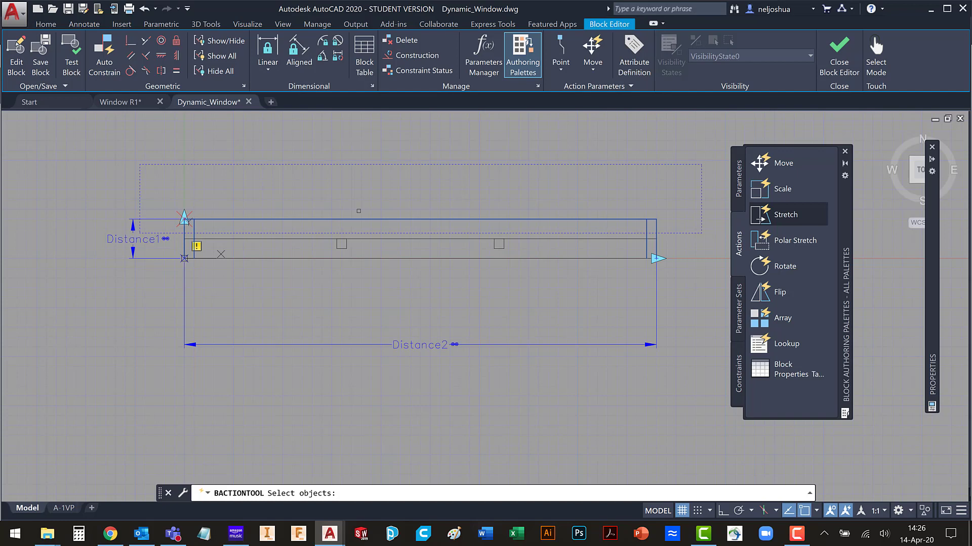
{"action": "key", "text": "Return"}
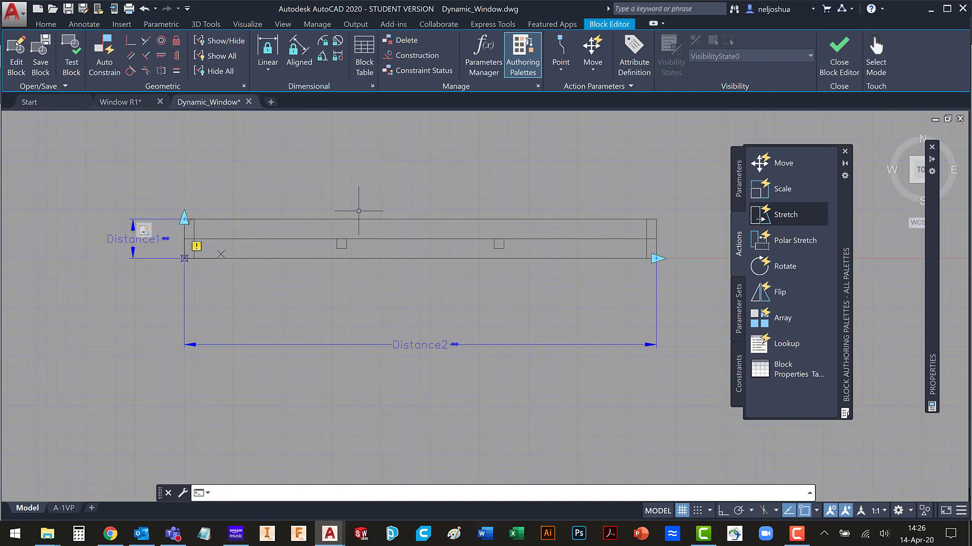
In Test Block, drag the WINDOW block's height grip upward to make the frame taller
{"action": "left_click", "coordinate": [71, 56]}
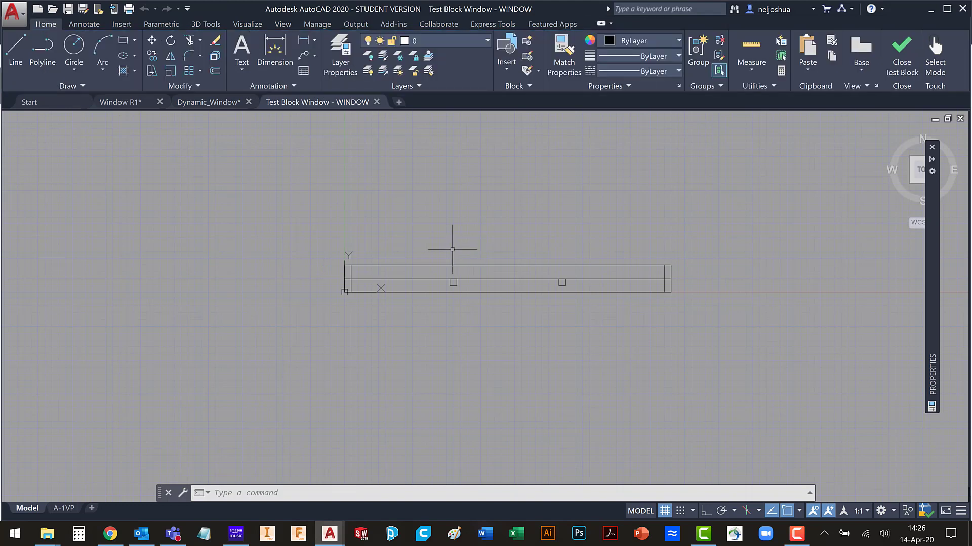
{"action": "left_click", "coordinate": [448, 266]}
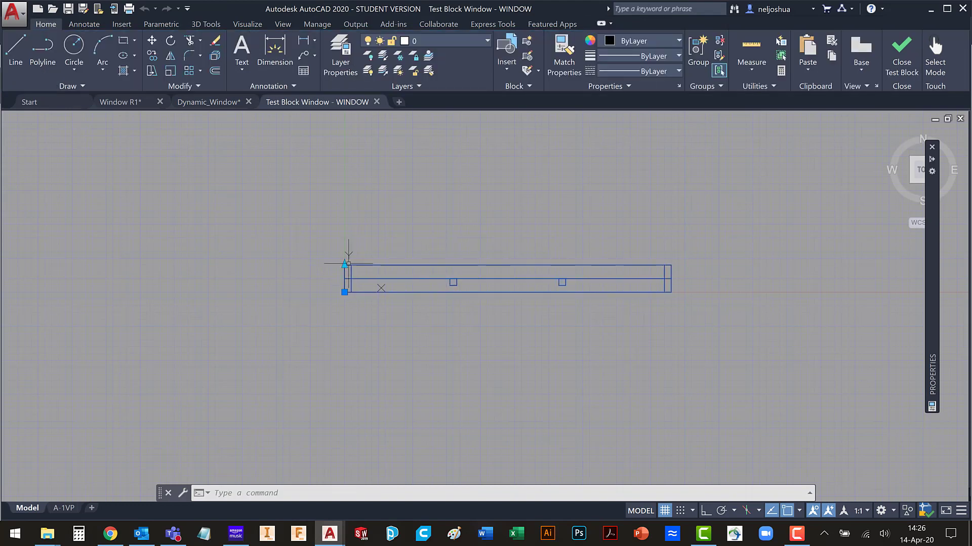
{"action": "left_click", "coordinate": [344, 263]}
{"action": "left_click", "coordinate": [344, 177]}
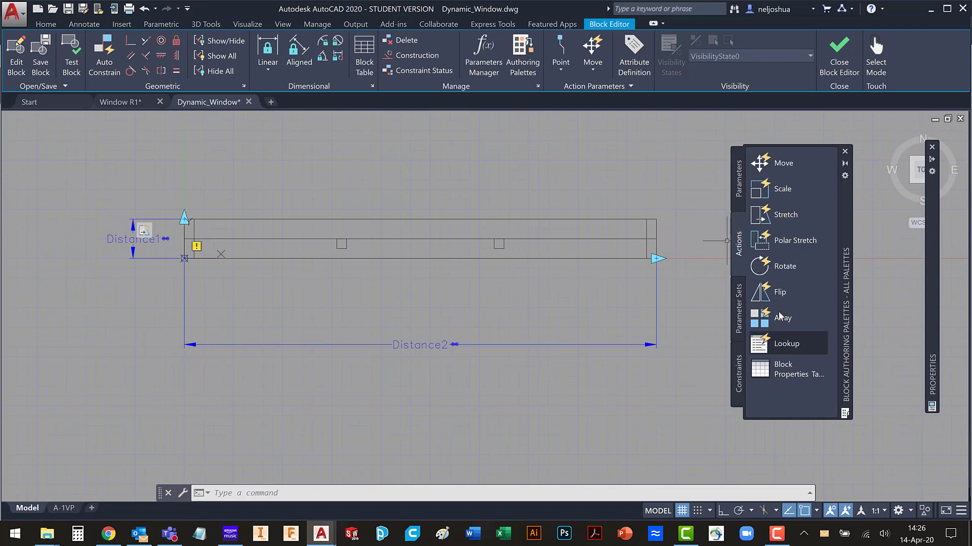
Add a second Stretch action on Distance1's start point, framing the full width, and move its badge up
{"action": "left_click", "coordinate": [785, 216]}
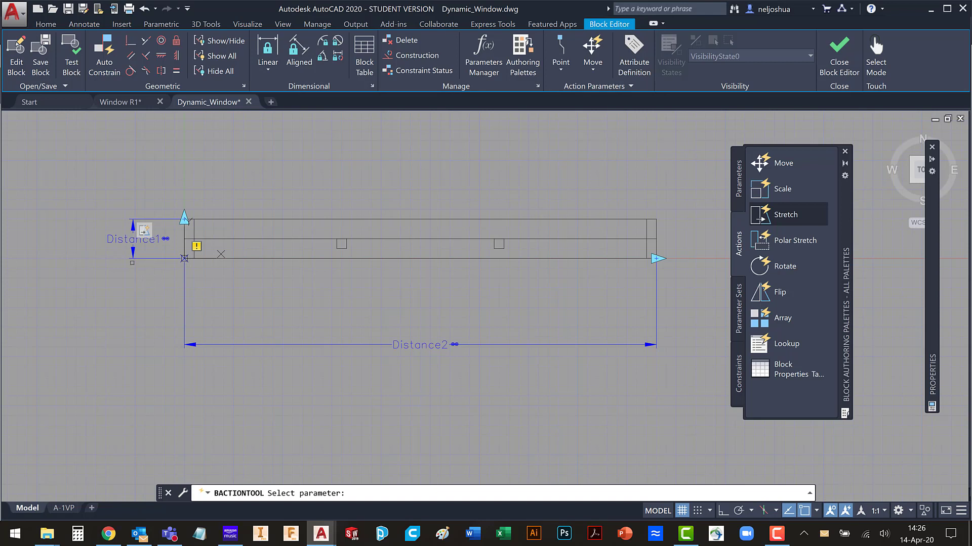
{"action": "left_click", "coordinate": [121, 237]}
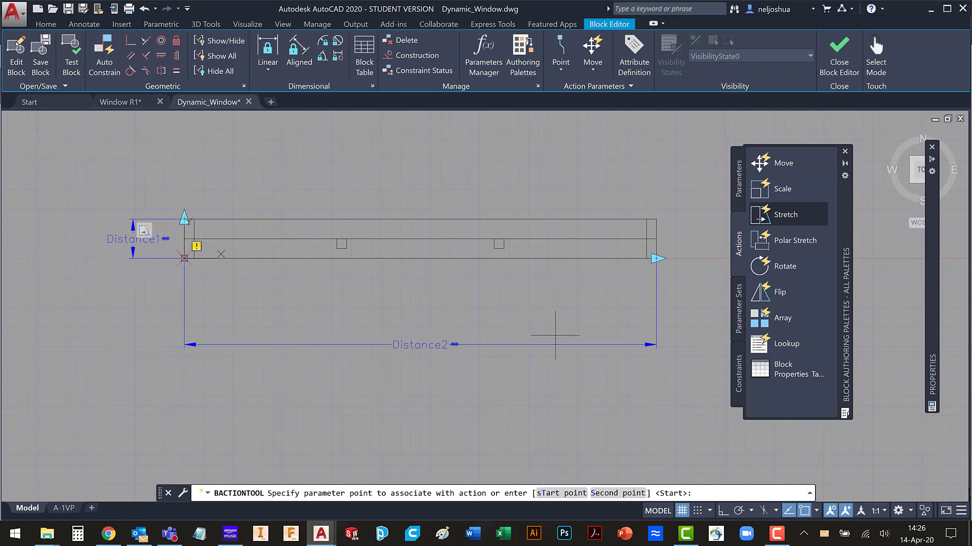
{"action": "type", "text": "s"}
{"action": "key", "text": "Return"}
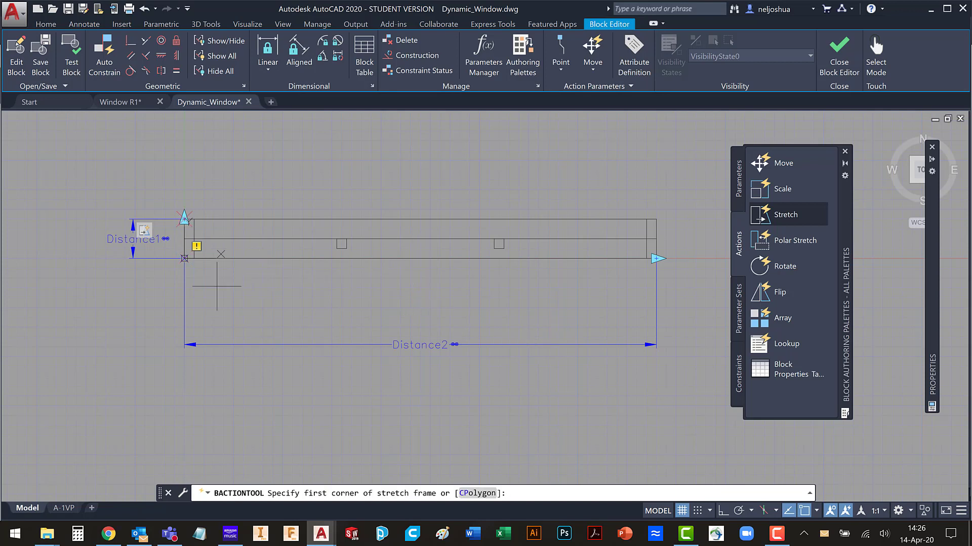
{"action": "left_click", "coordinate": [177, 233]}
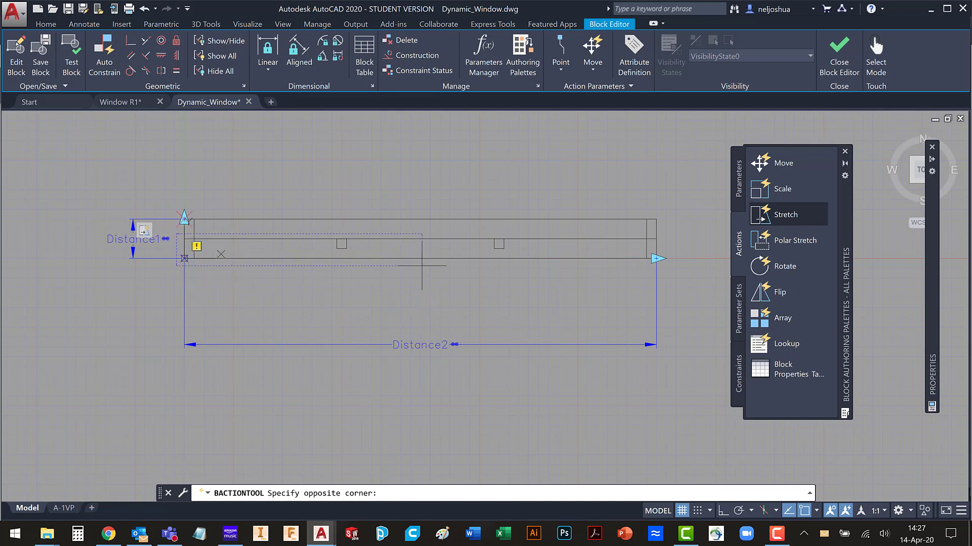
{"action": "left_click", "coordinate": [694, 254]}
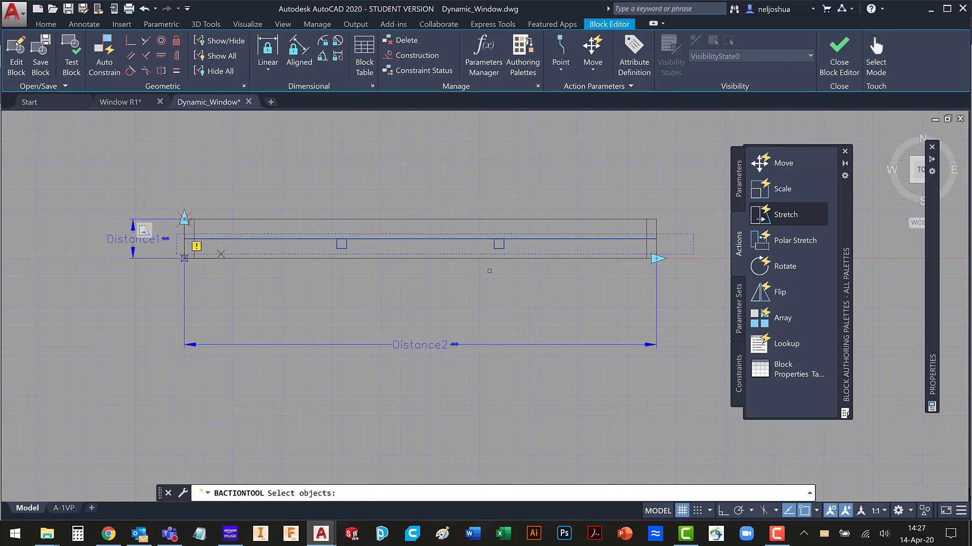
{"action": "key", "text": "Return"}
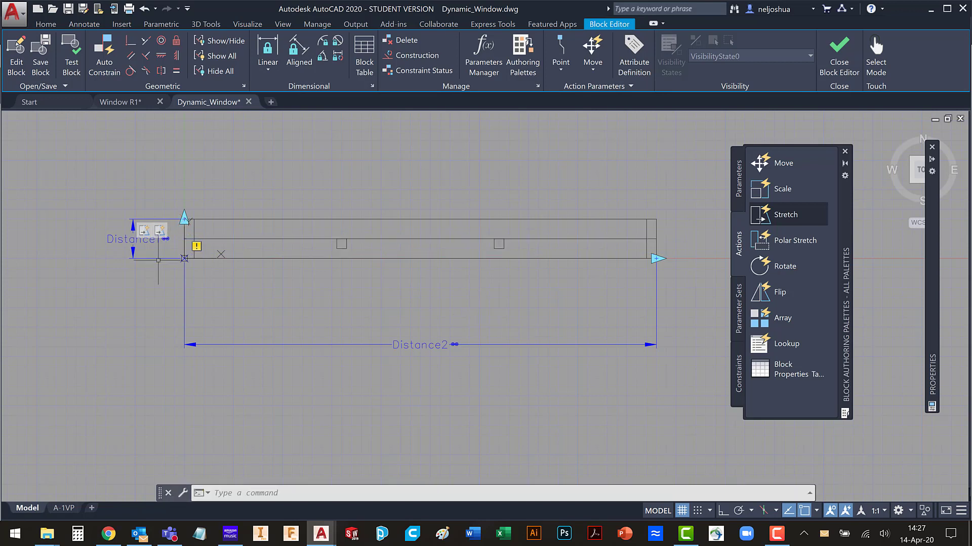
{"action": "left_click", "coordinate": [160, 234]}
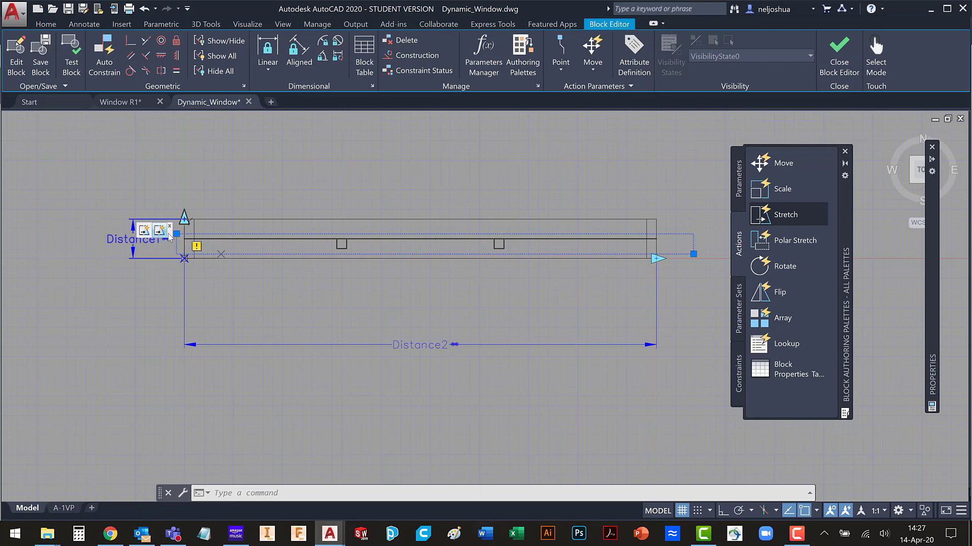
{"action": "left_click_drag", "start_coordinate": [169, 234], "coordinate": [169, 181]}
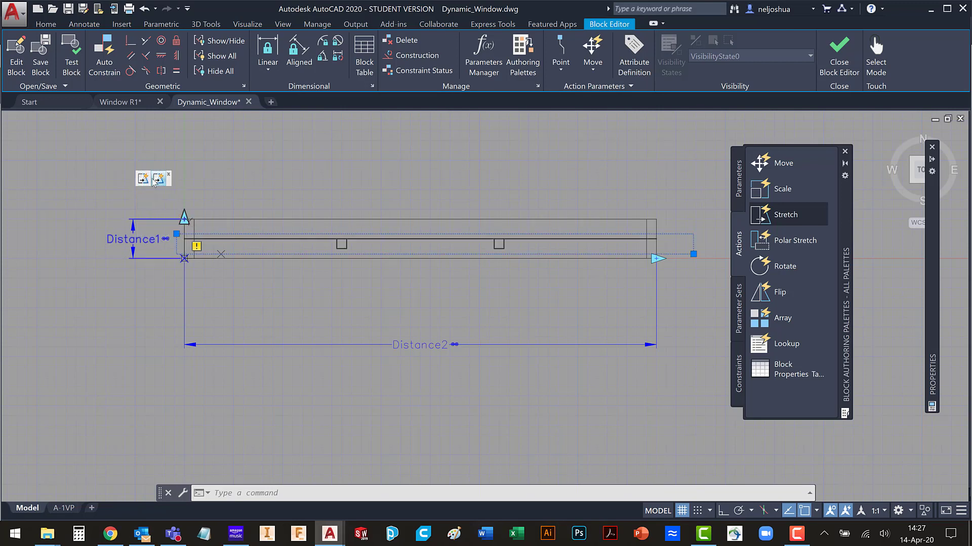
{"action": "left_click", "coordinate": [157, 184]}
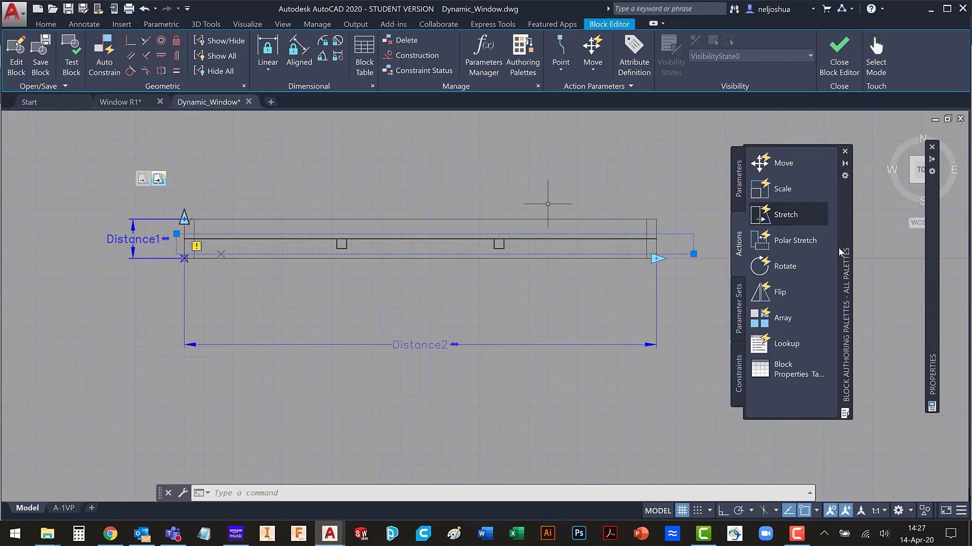
Set the stretch action's Distance multiplier override to 1/2
{"action": "mouse_move", "coordinate": [936, 289]}
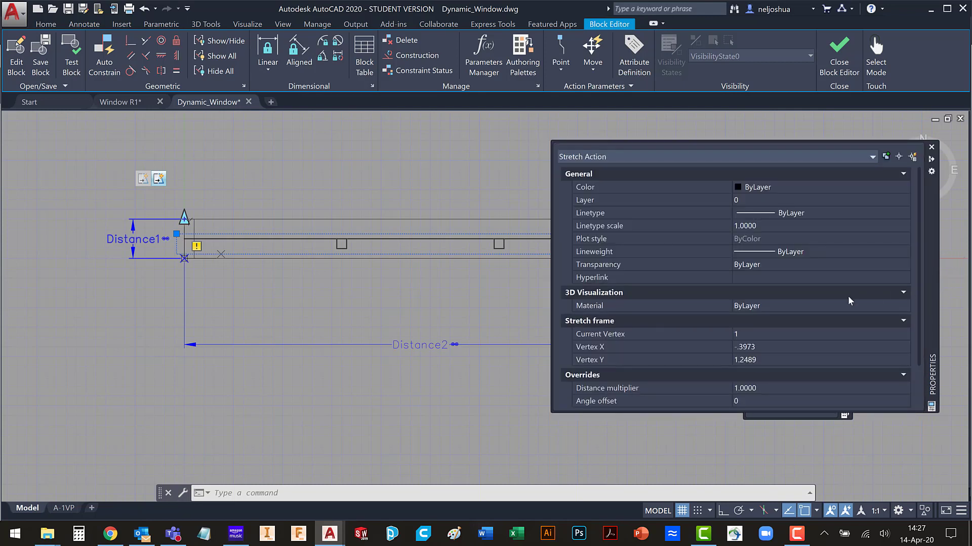
{"action": "scroll", "coordinate": [825, 301], "scroll_direction": "down", "scroll_amount": 3}
{"action": "left_click", "coordinate": [748, 337]}
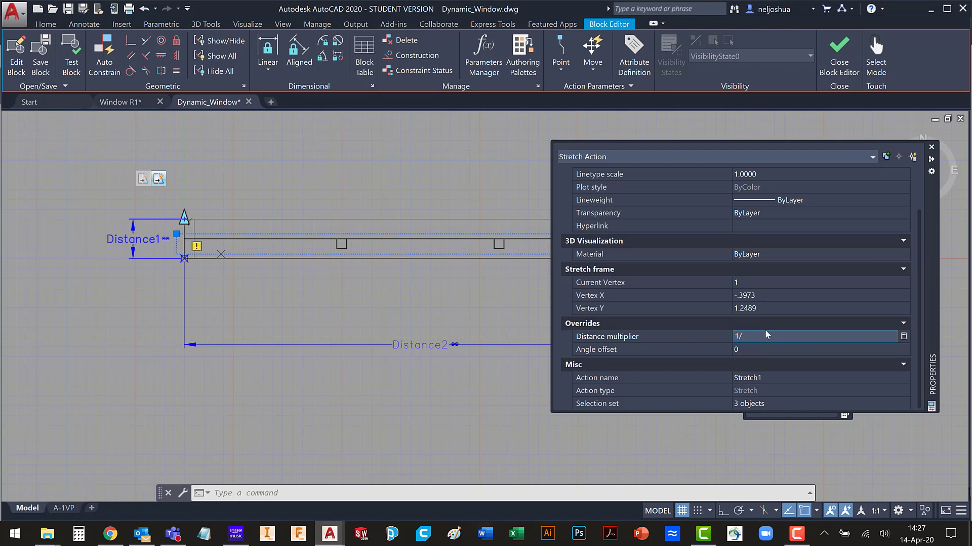
{"action": "key", "text": "Return"}
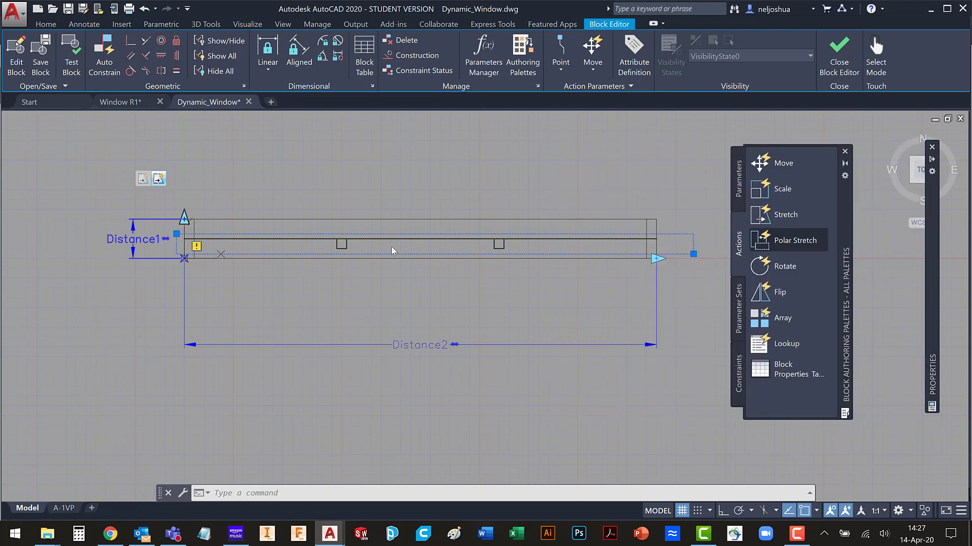
In Test Block, stretch the window taller, collapse it to its bottom edge, then restore the height
{"action": "left_click", "coordinate": [71, 58]}
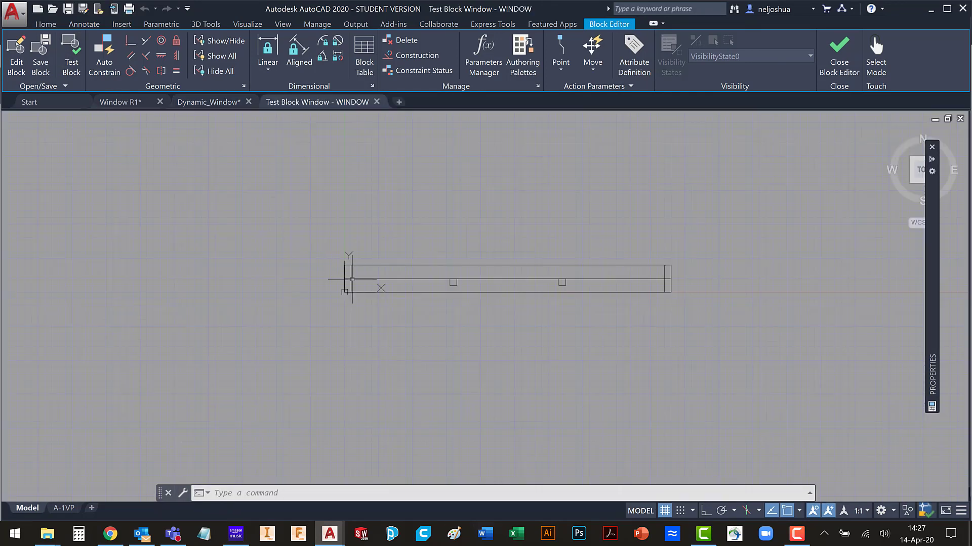
{"action": "left_click", "coordinate": [400, 265]}
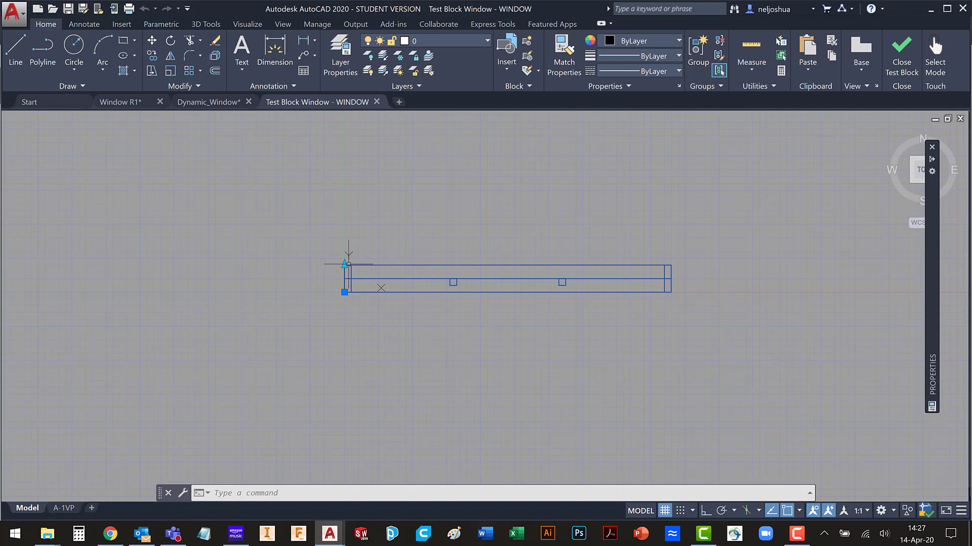
{"action": "left_click", "coordinate": [345, 264]}
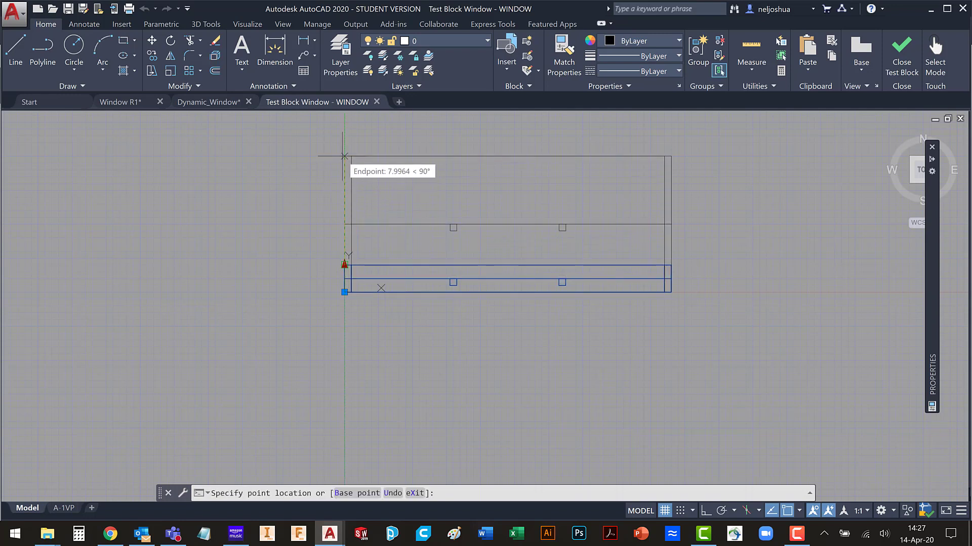
{"action": "left_click", "coordinate": [344, 151]}
{"action": "mouse_move", "coordinate": [354, 179]}
{"action": "middle_mouse_down"}
{"action": "mouse_move", "coordinate": [275, 201]}
{"action": "mouse_move", "coordinate": [264, 245]}
{"action": "middle_mouse_up"}
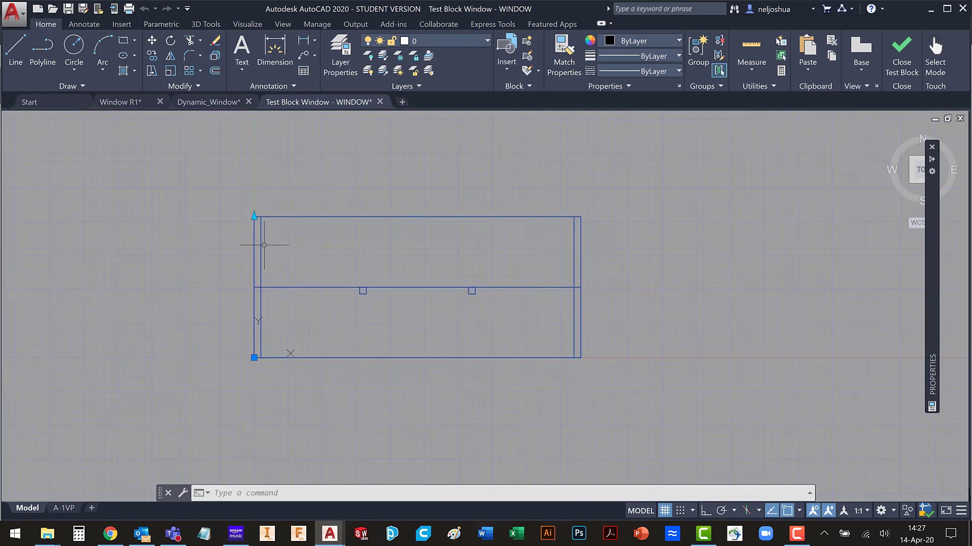
{"action": "left_click", "coordinate": [254, 217]}
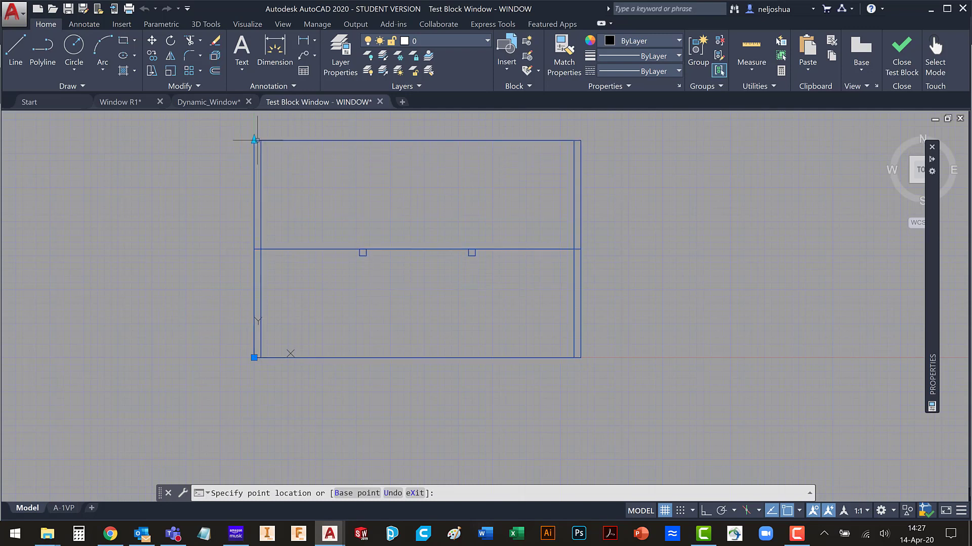
{"action": "left_click", "coordinate": [255, 140]}
{"action": "left_click", "coordinate": [254, 140]}
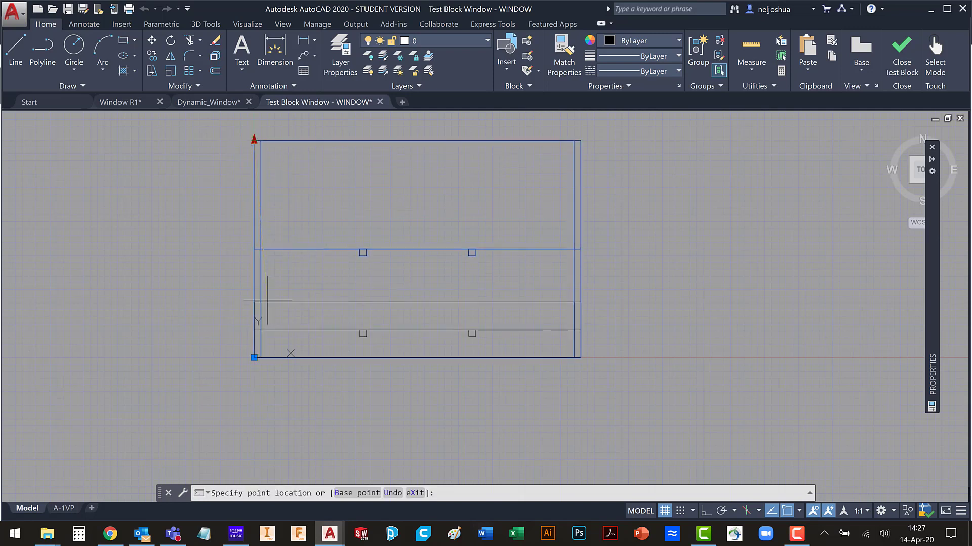
{"action": "left_click", "coordinate": [254, 358]}
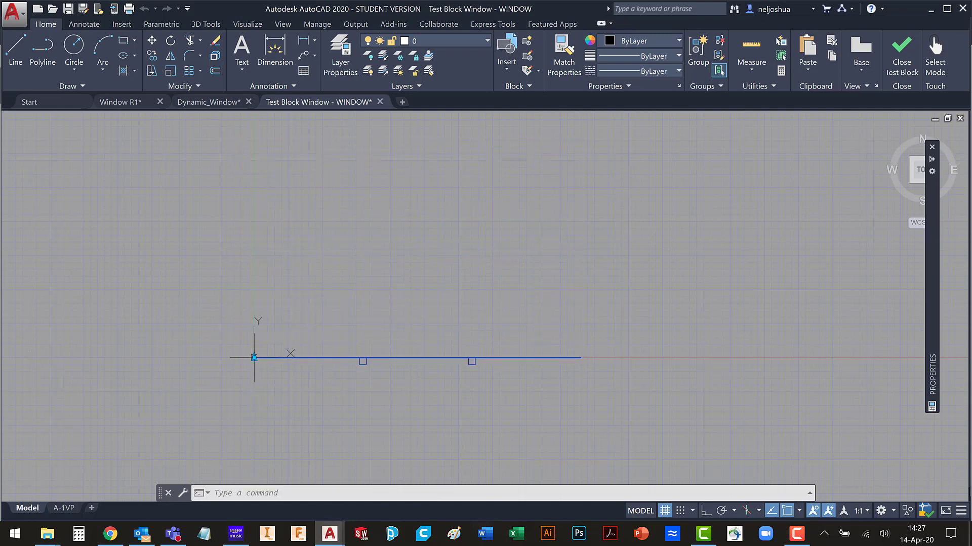
{"action": "left_click", "coordinate": [254, 357]}
{"action": "left_click", "coordinate": [256, 335]}
Stretch the block's top upward once more, then close the test window
{"action": "scroll", "coordinate": [257, 336], "scroll_direction": "down", "scroll_amount": 1}
{"action": "scroll", "coordinate": [258, 336], "scroll_direction": "up", "scroll_amount": 1}
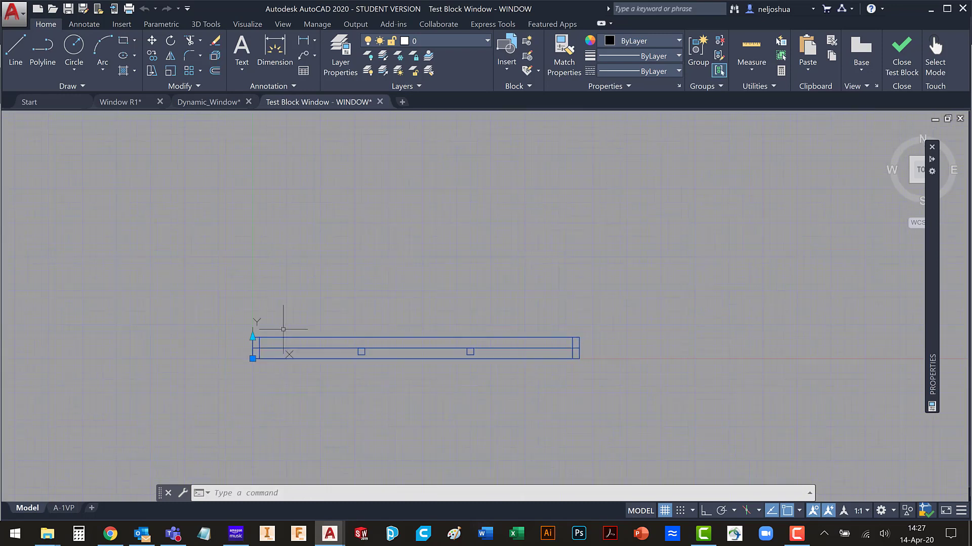
{"action": "scroll", "coordinate": [273, 350], "scroll_direction": "up", "scroll_amount": 3}
{"action": "middle_click_drag", "start_coordinate": [300, 341], "coordinate": [269, 283]}
{"action": "scroll", "coordinate": [203, 282], "scroll_direction": "up", "scroll_amount": 3}
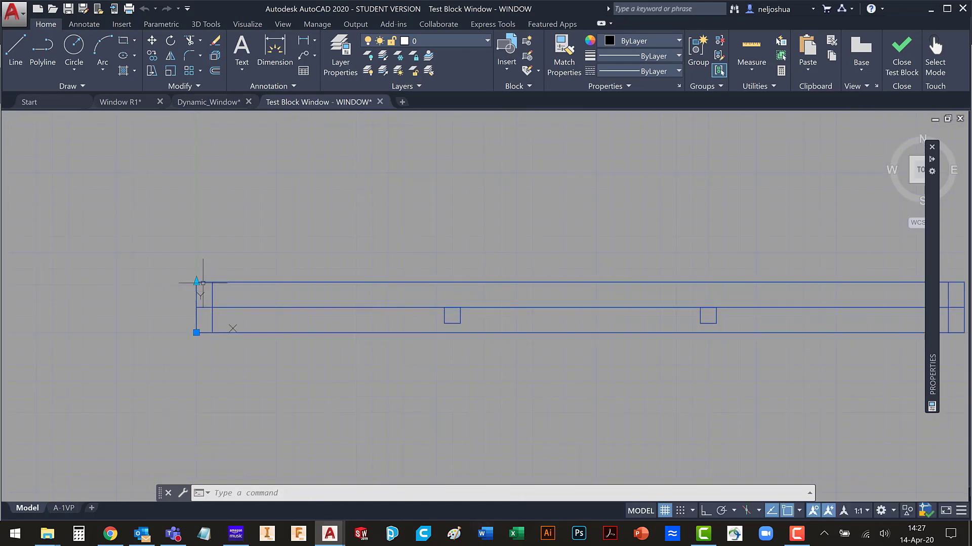
{"action": "left_click", "coordinate": [196, 282]}
{"action": "left_click", "coordinate": [197, 228]}
{"action": "scroll", "coordinate": [430, 326], "scroll_direction": "down", "scroll_amount": 2}
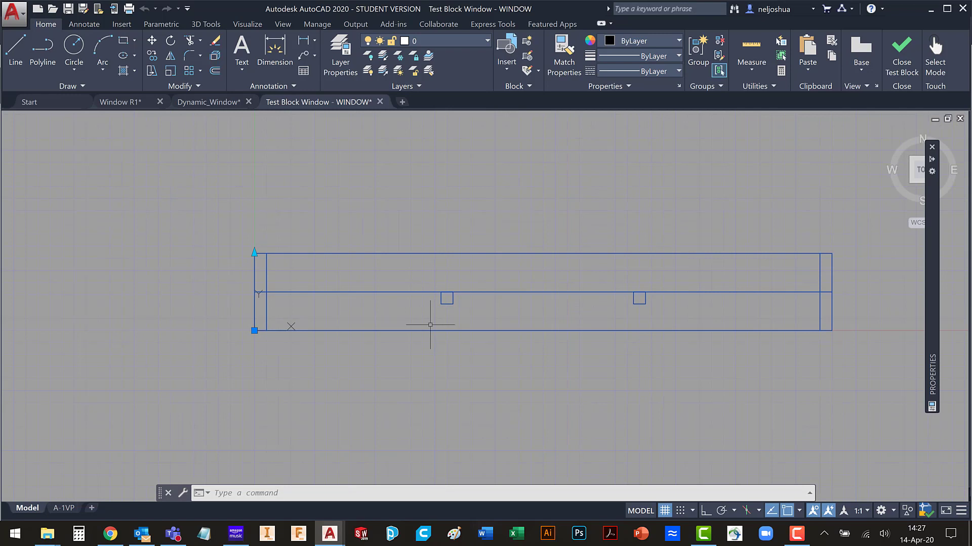
{"action": "middle_click_drag", "start_coordinate": [430, 325], "coordinate": [392, 280]}
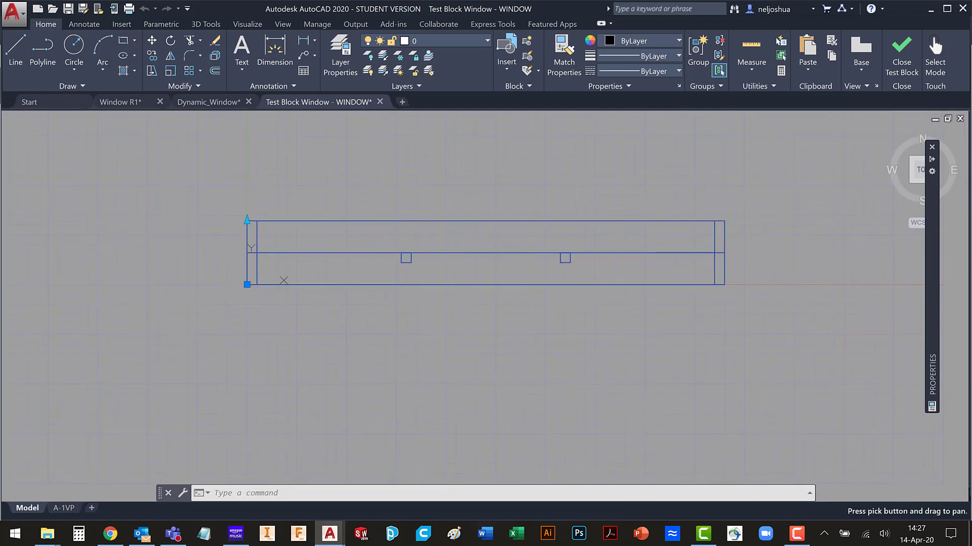
{"action": "left_click", "coordinate": [900, 49]}
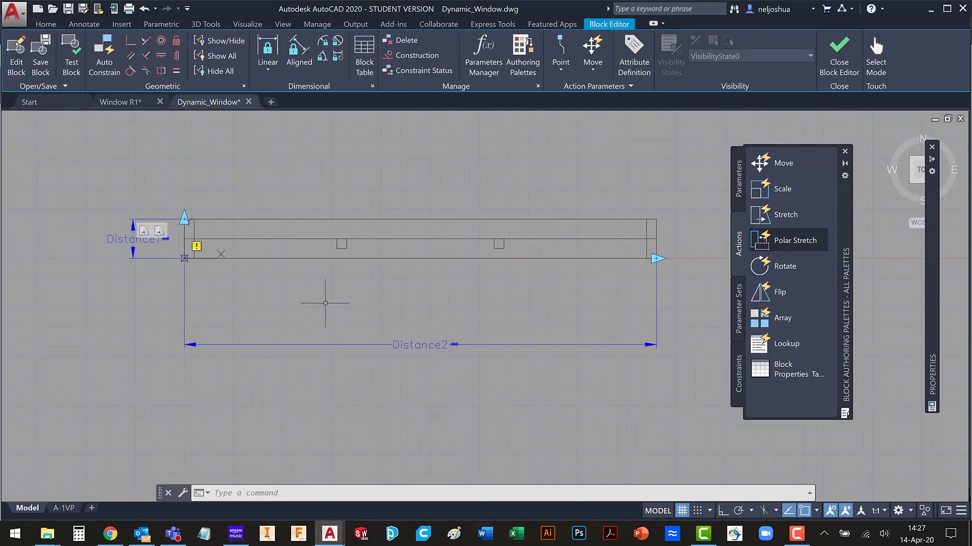
Add a Stretch action on Distance2's end point, framing and crossing-selecting the window's right-end lines
{"action": "left_click", "coordinate": [393, 344]}
{"action": "key", "text": "Escape"}
{"action": "left_click", "coordinate": [785, 214]}
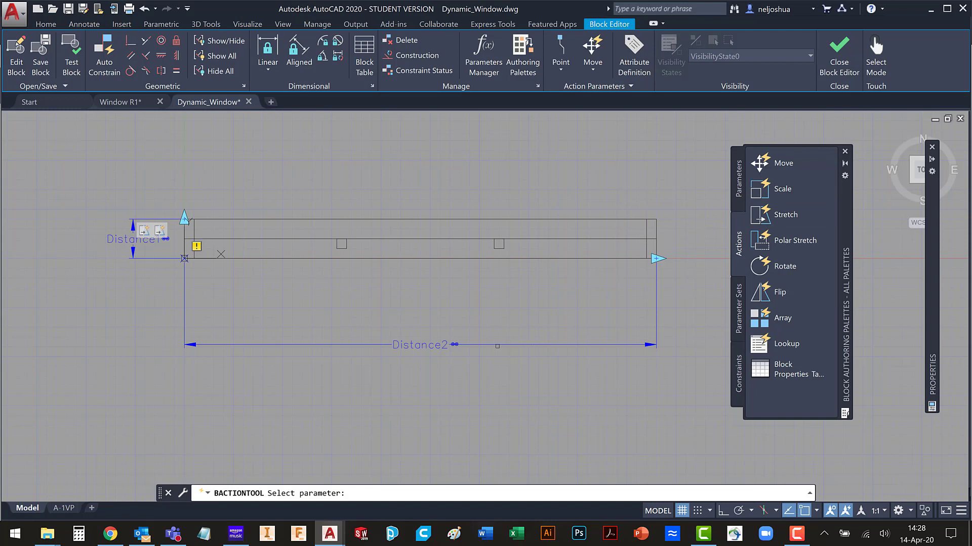
{"action": "left_click", "coordinate": [416, 345]}
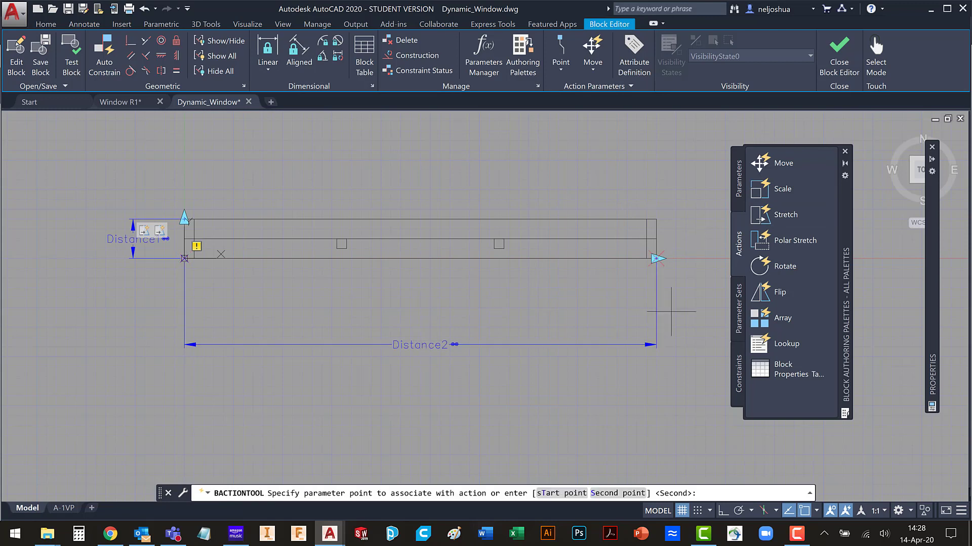
{"action": "left_click", "coordinate": [696, 291]}
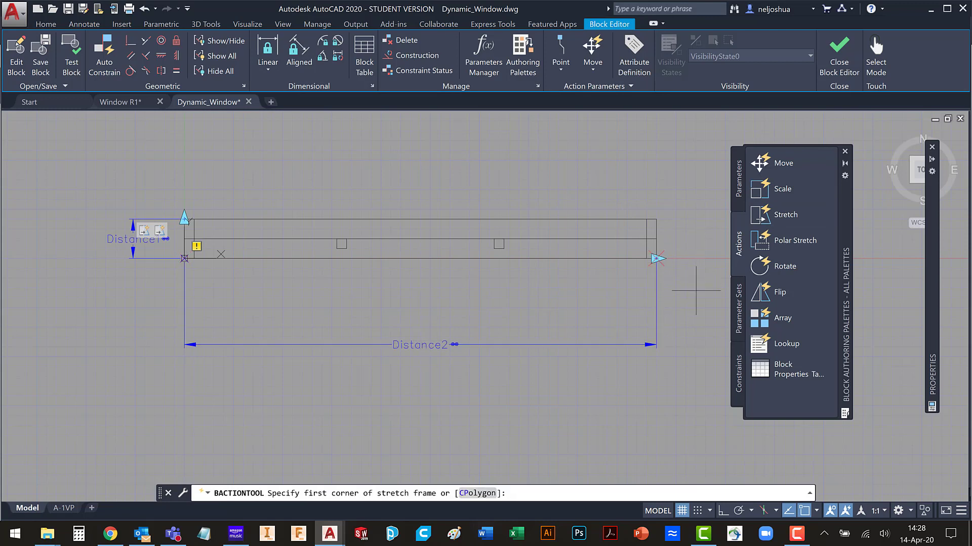
{"action": "left_click", "coordinate": [611, 191]}
{"action": "left_click", "coordinate": [696, 304]}
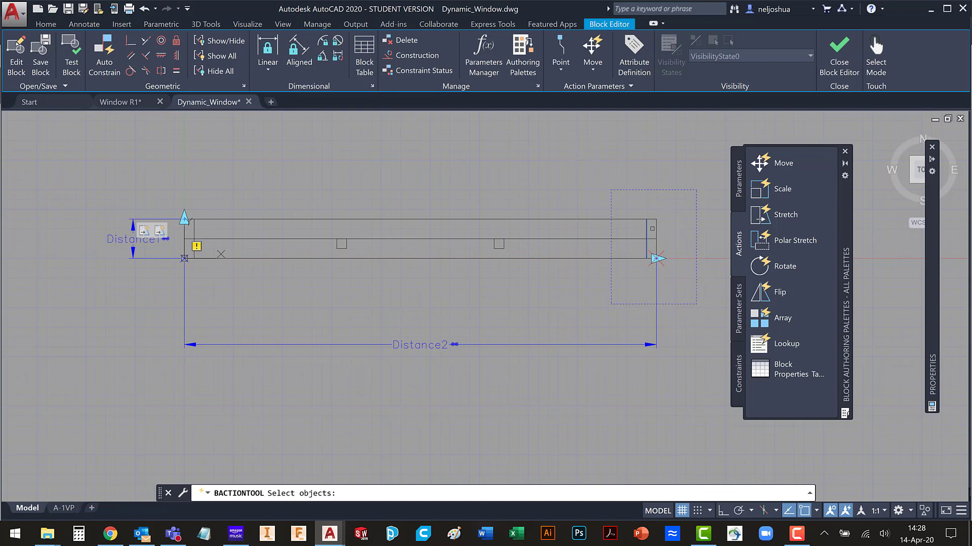
{"action": "left_click", "coordinate": [644, 290]}
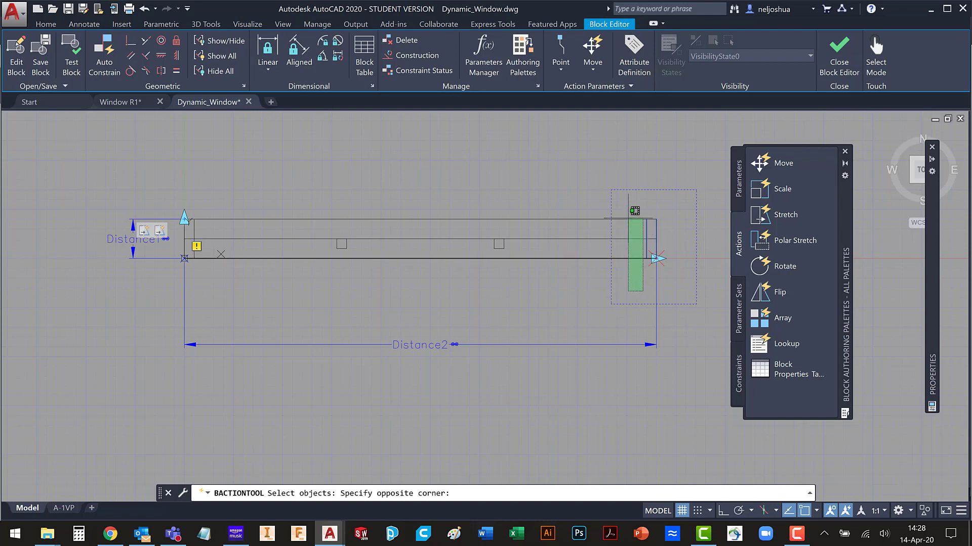
{"action": "left_click", "coordinate": [628, 219]}
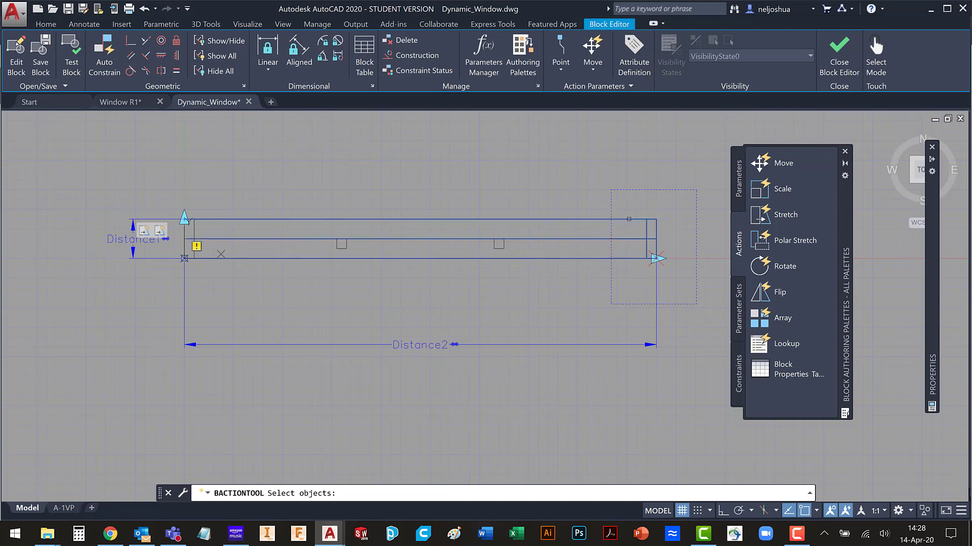
{"action": "key", "text": "Return"}
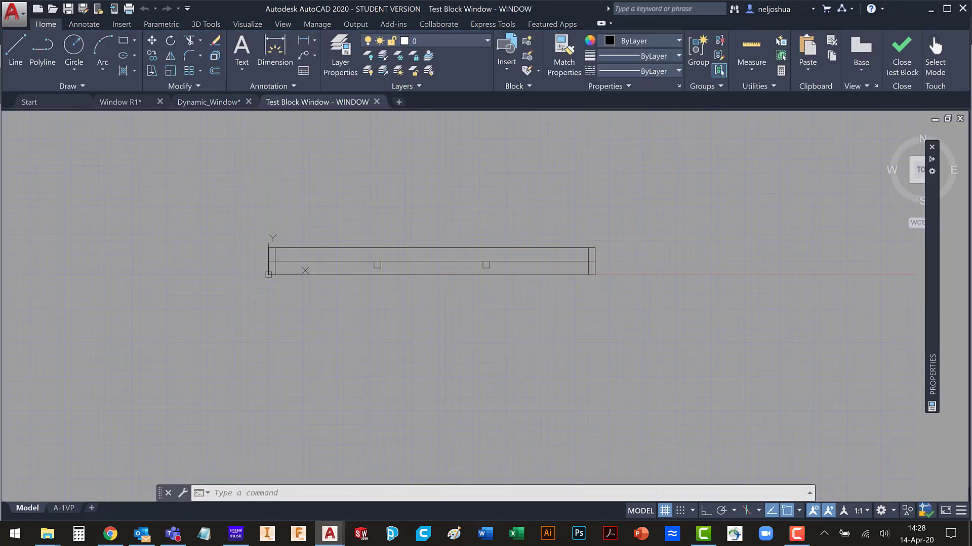
Test-stretch the WINDOW block's width wider twice, then shrink it back to its original width
{"action": "middle_click_drag", "start_coordinate": [547, 339], "coordinate": [463, 319]}
{"action": "left_click", "coordinate": [509, 255]}
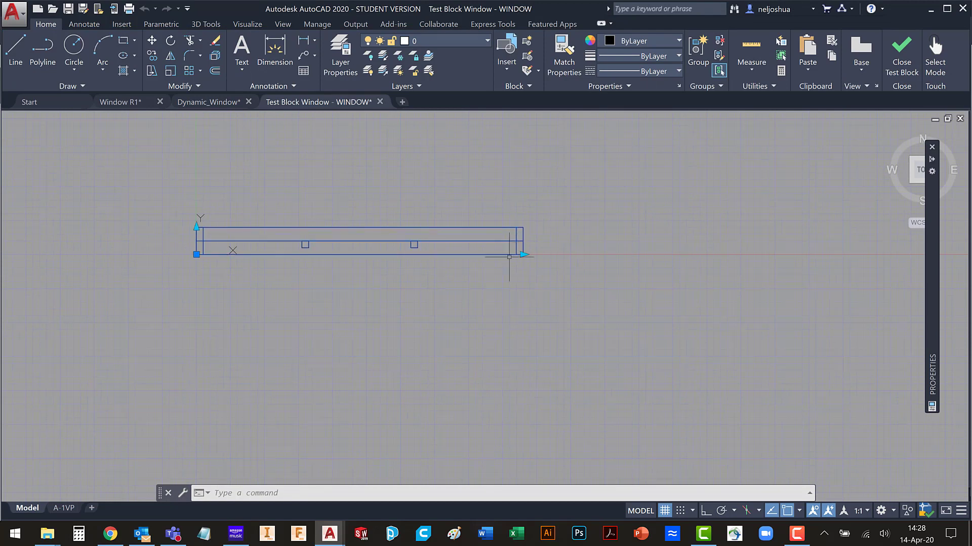
{"action": "left_click", "coordinate": [523, 255]}
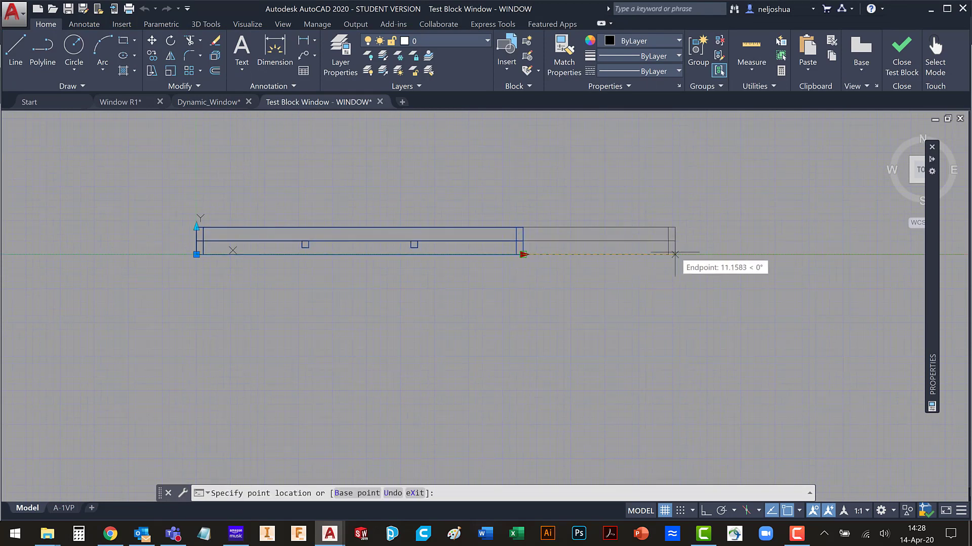
{"action": "left_click", "coordinate": [739, 255]}
{"action": "left_click", "coordinate": [739, 255]}
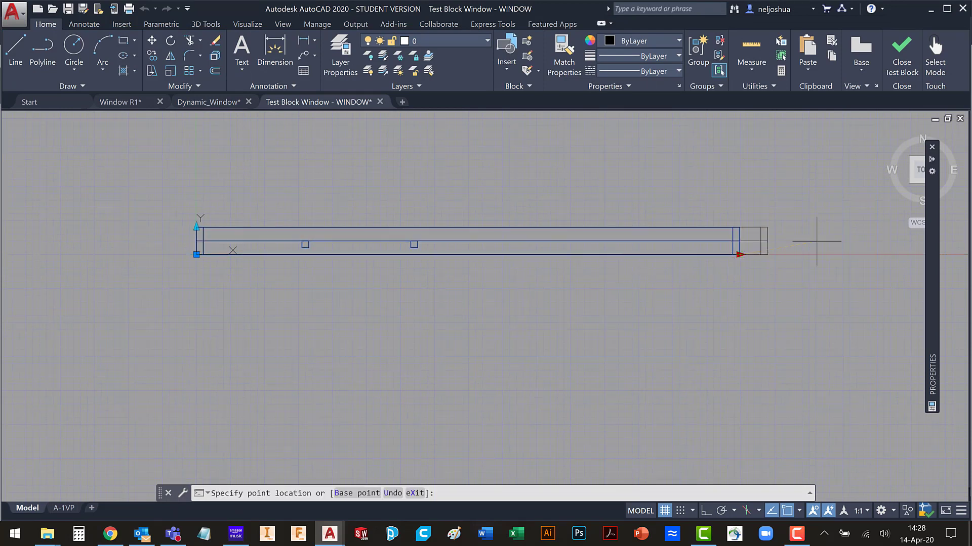
{"action": "left_click", "coordinate": [843, 274]}
{"action": "left_click", "coordinate": [843, 255]}
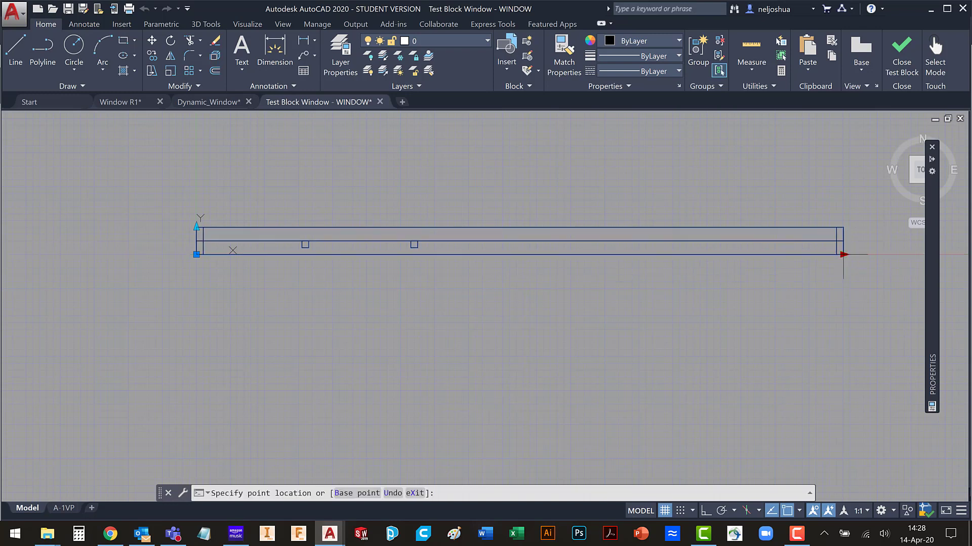
{"action": "left_click", "coordinate": [516, 294]}
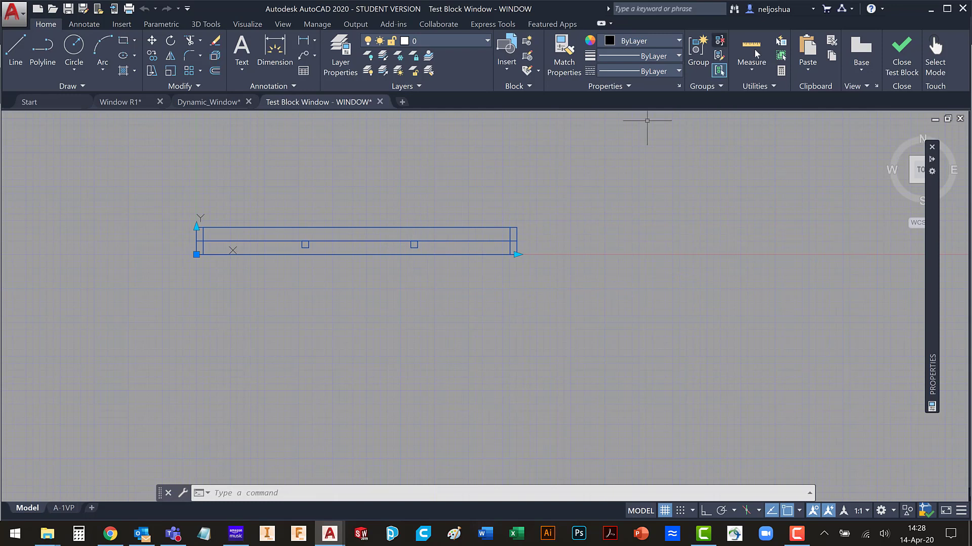
Add a second Distance2 stretch action tied to its start point, framing the first (left) mullion
{"action": "left_click", "coordinate": [901, 61]}
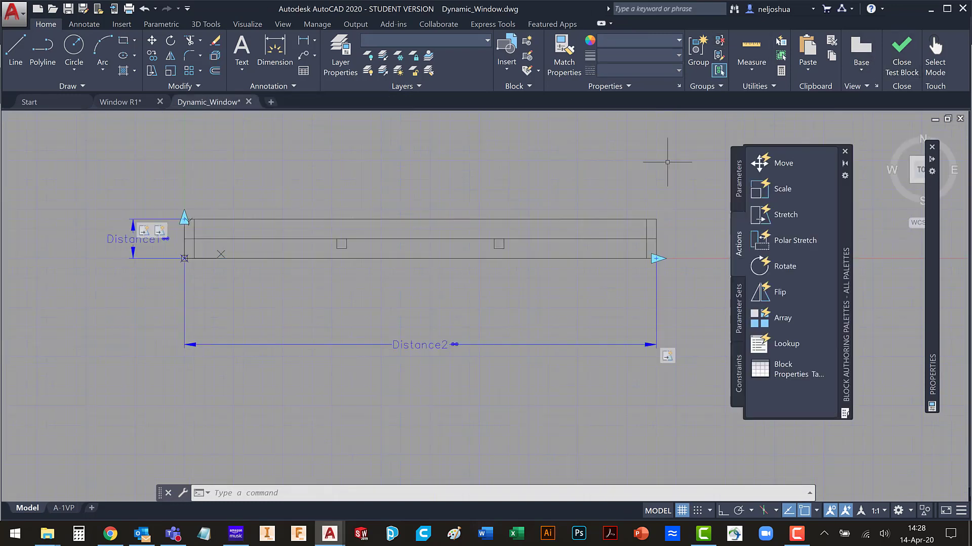
{"action": "left_click", "coordinate": [785, 215]}
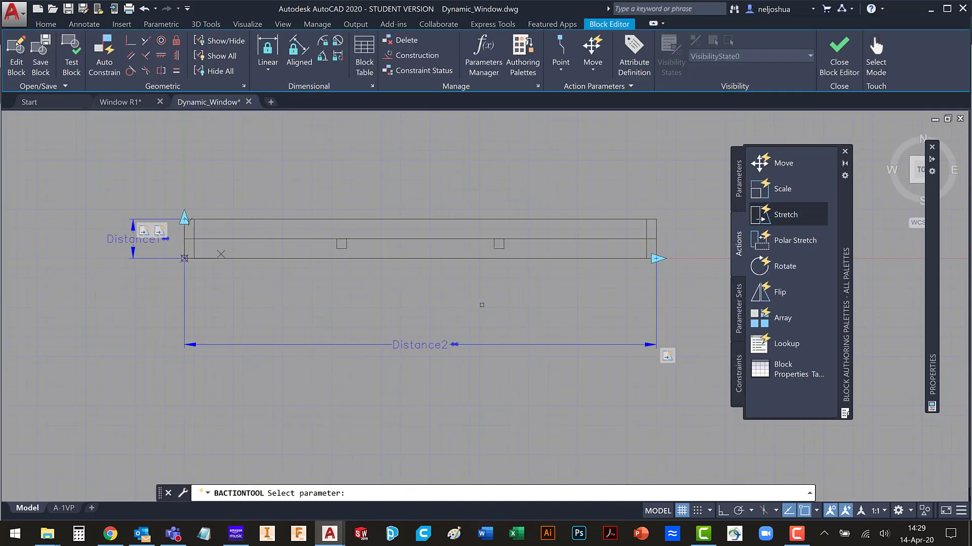
{"action": "left_click", "coordinate": [421, 338]}
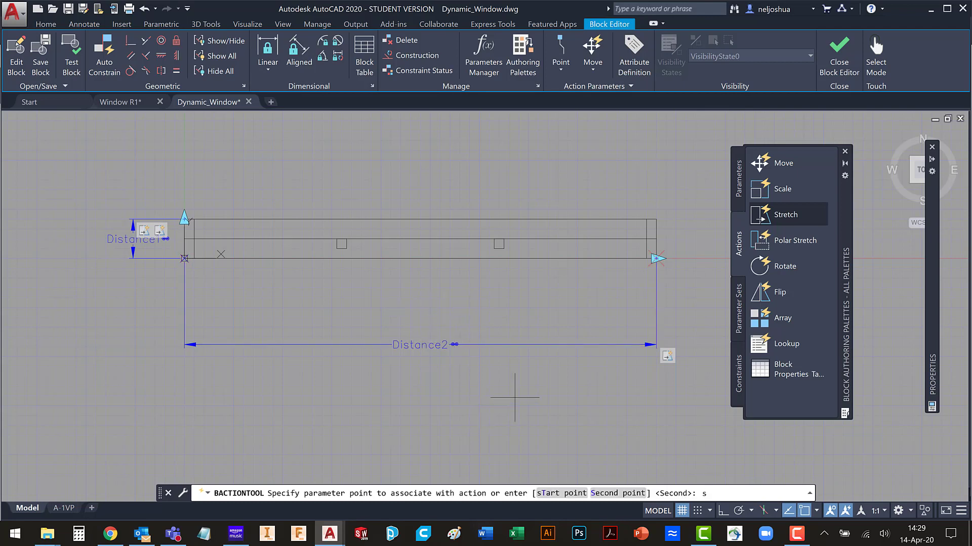
{"action": "type", "text": "s"}
{"action": "key", "text": "Return"}
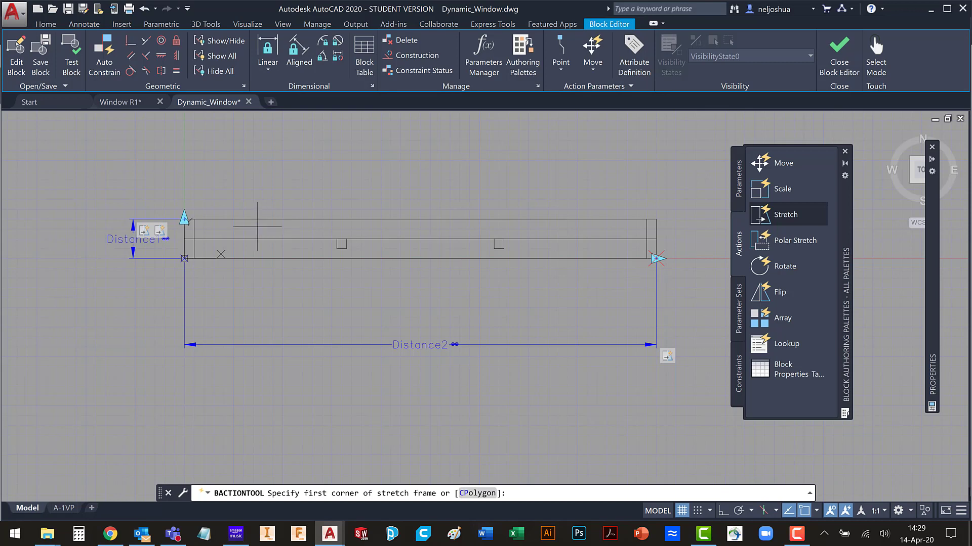
{"action": "left_click", "coordinate": [314, 193]}
{"action": "left_click", "coordinate": [370, 293]}
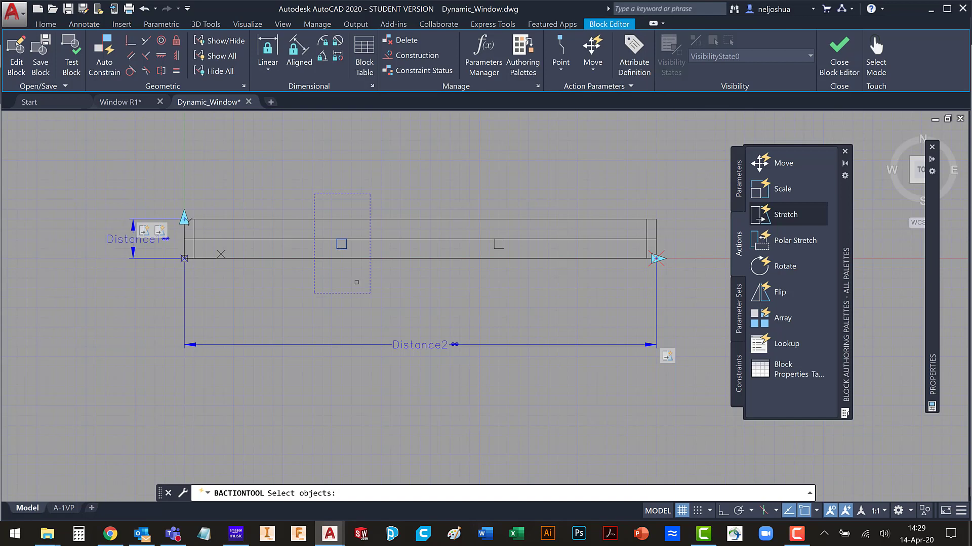
{"action": "key", "text": "Escape"}
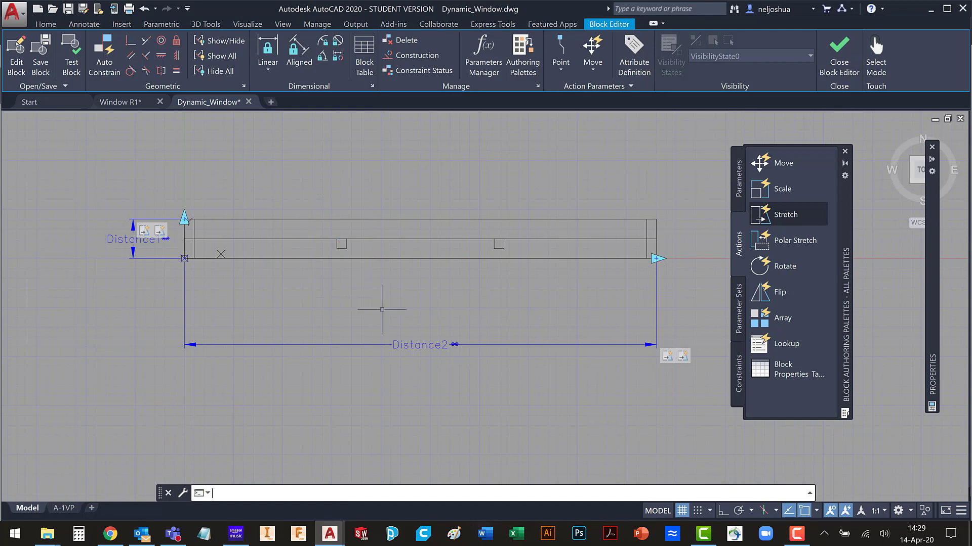
{"action": "middle_click_drag", "start_coordinate": [521, 400], "coordinate": [450, 369]}
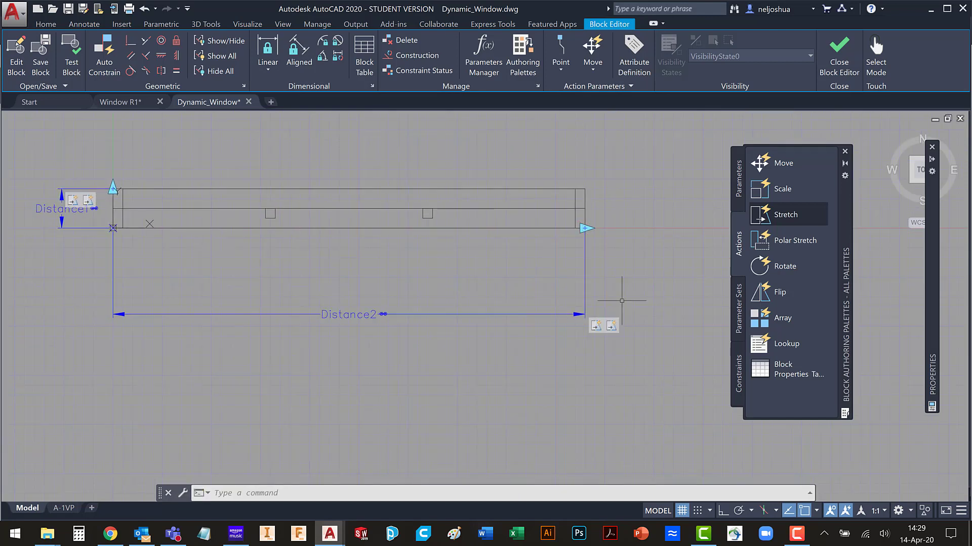
Add a third Distance2 stretch action at the default point, framing and selecting the second (right) mullion
{"action": "left_click", "coordinate": [786, 215]}
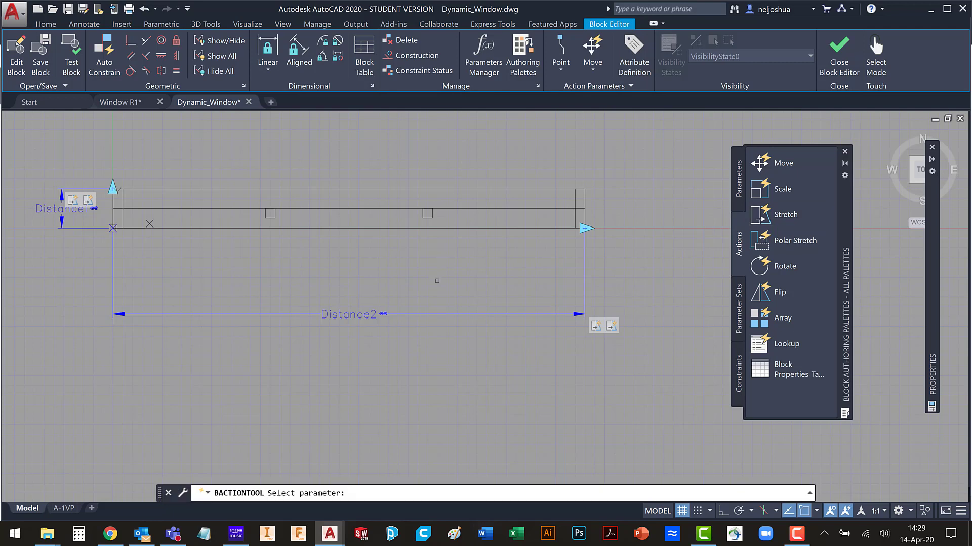
{"action": "left_click", "coordinate": [436, 314]}
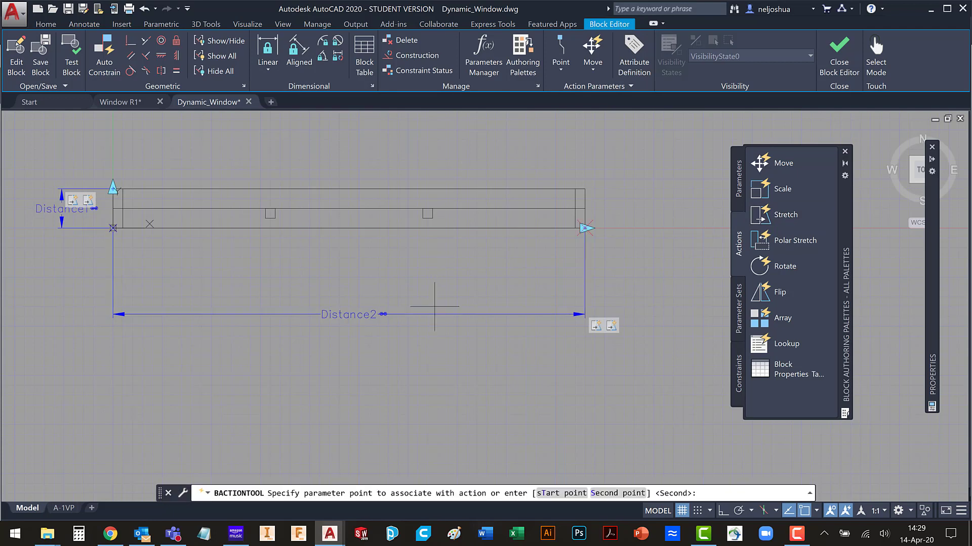
{"action": "right_click", "coordinate": [432, 276]}
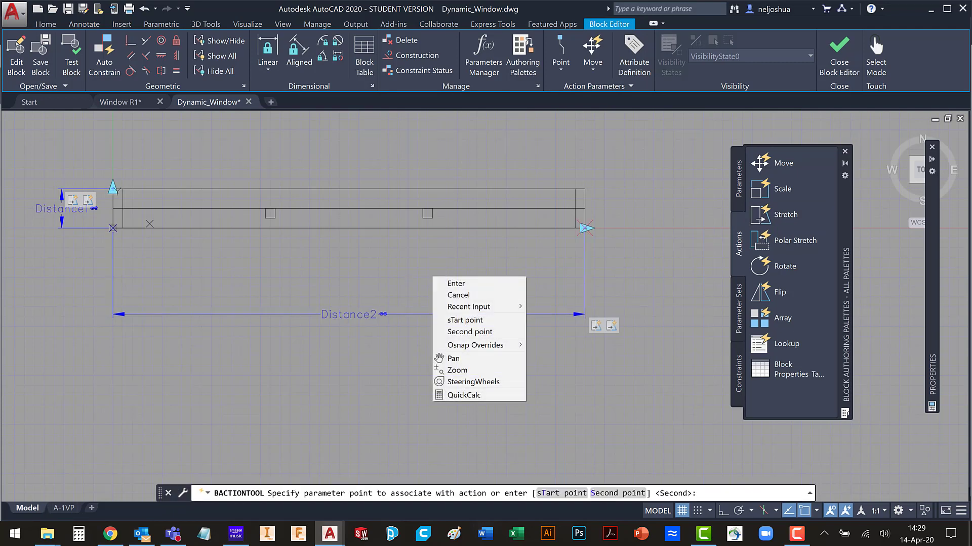
{"action": "left_click", "coordinate": [451, 282]}
{"action": "left_click", "coordinate": [394, 150]}
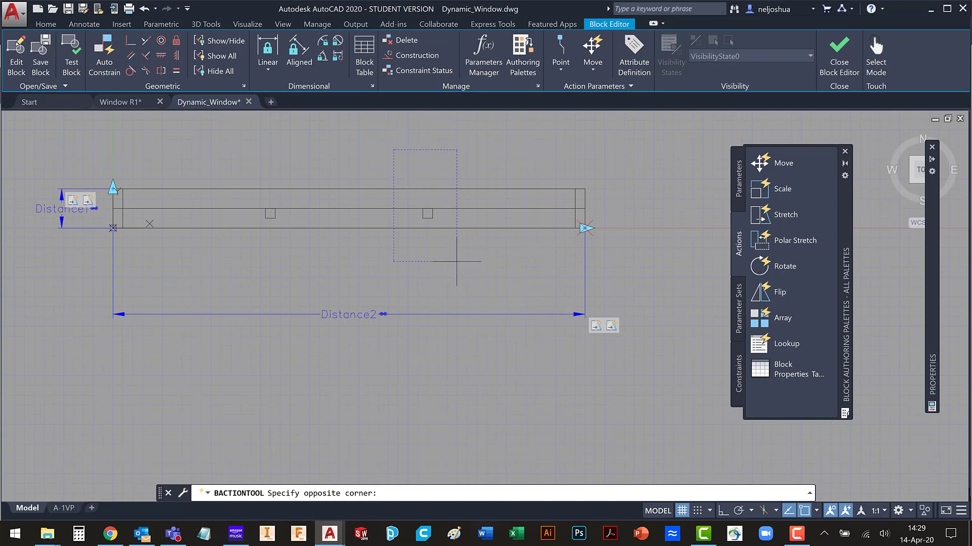
{"action": "left_click", "coordinate": [463, 280]}
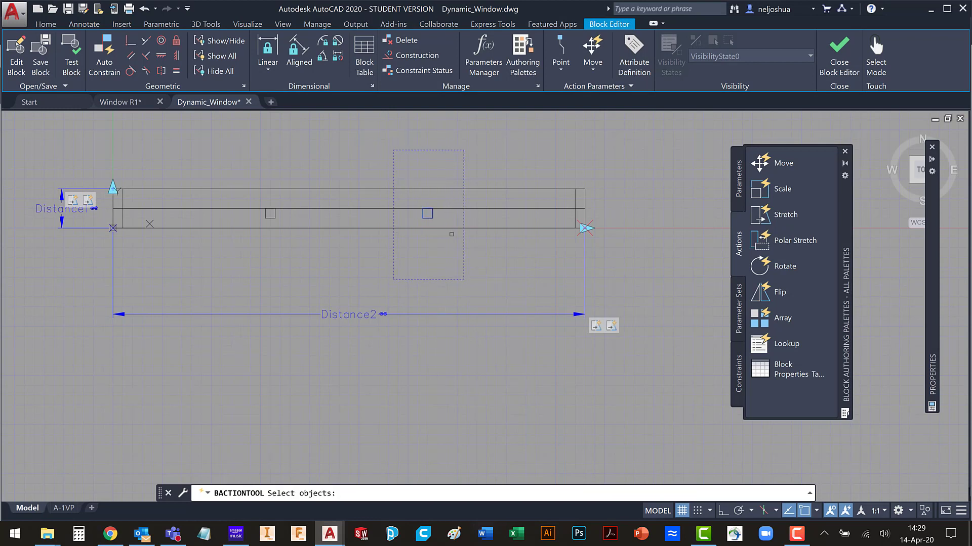
{"action": "left_click", "coordinate": [451, 234]}
{"action": "key", "text": "Return"}
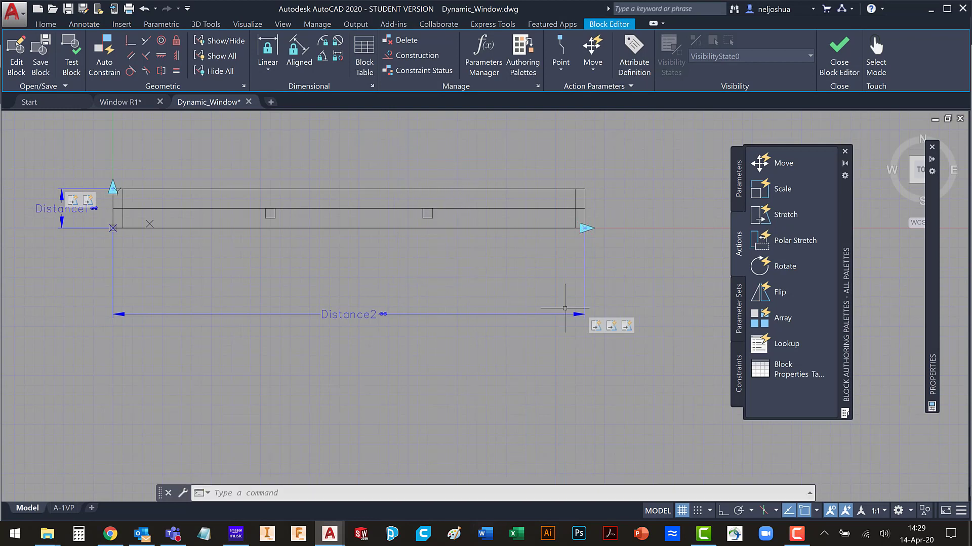
{"action": "left_click", "coordinate": [609, 327]}
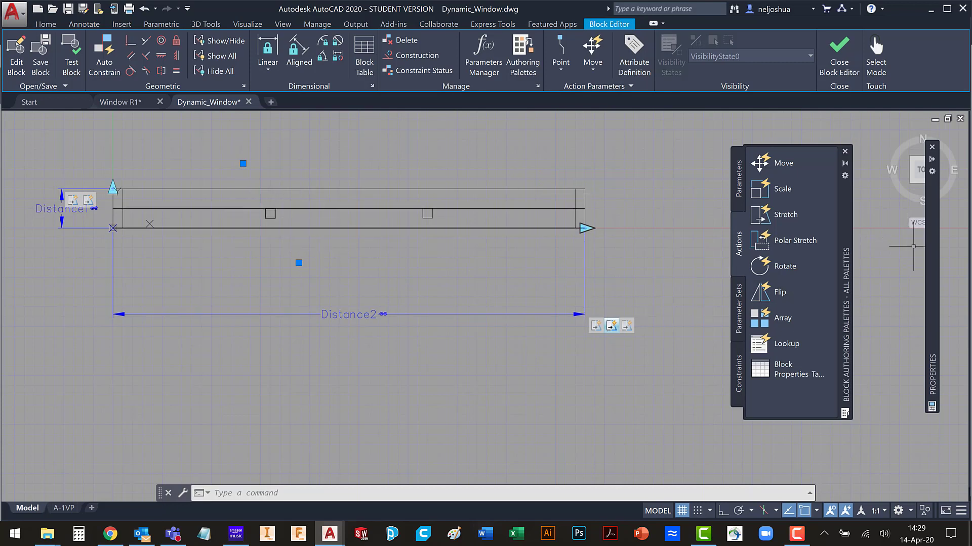
{"action": "mouse_move", "coordinate": [929, 261]}
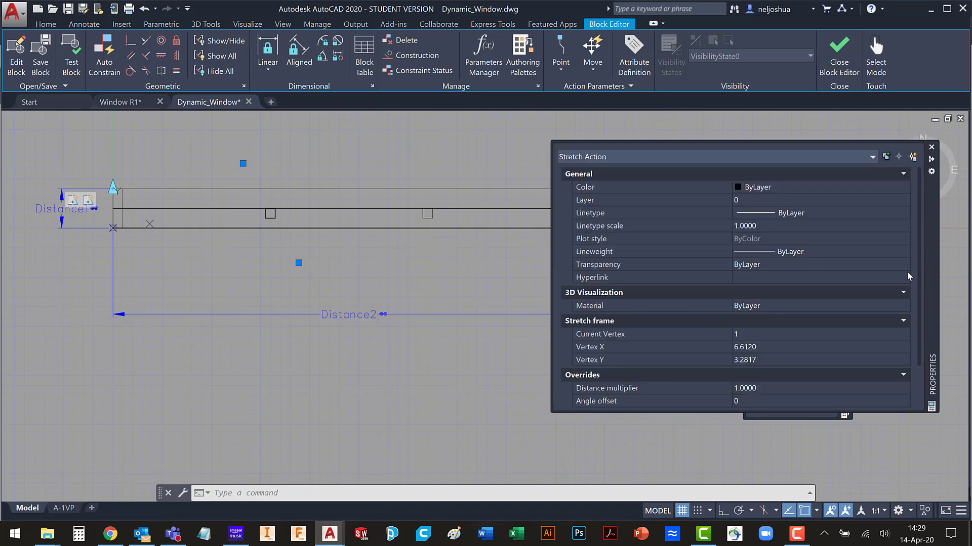
{"action": "left_click_drag", "start_coordinate": [918, 252], "coordinate": [913, 295]}
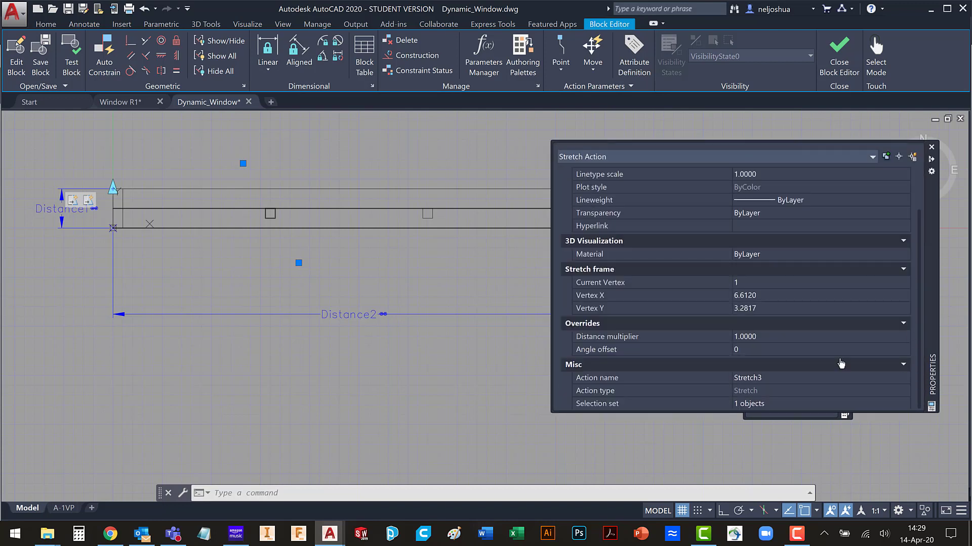
{"action": "left_click", "coordinate": [754, 337]}
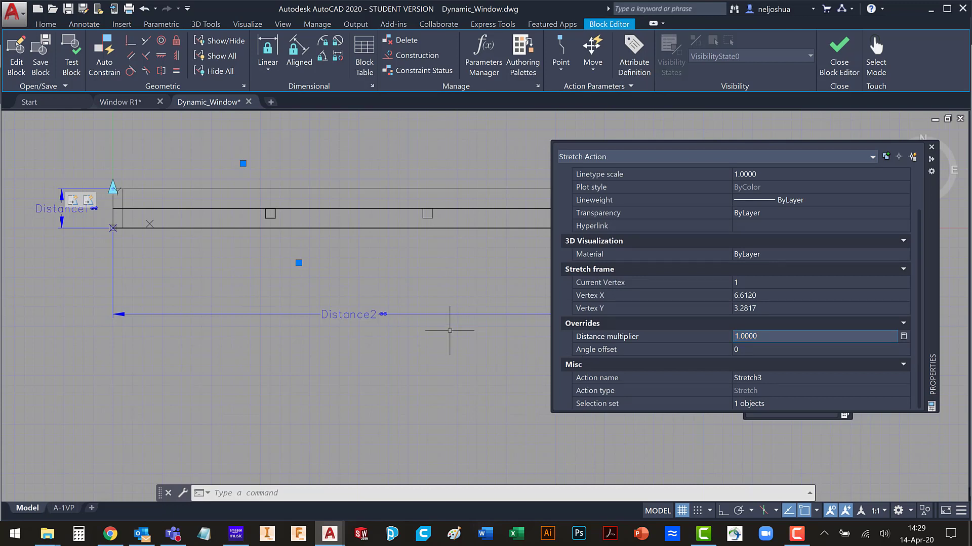
{"action": "left_click", "coordinate": [360, 315]}
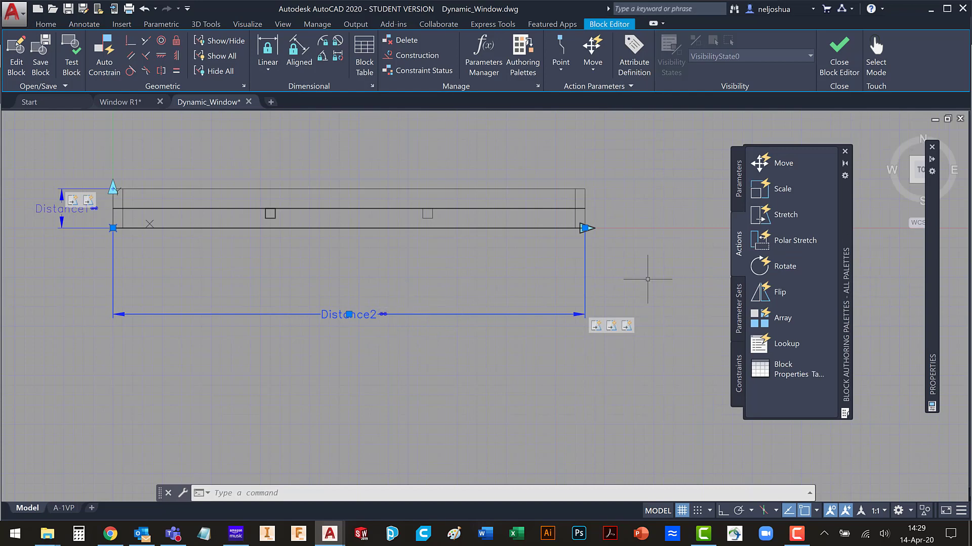
Adjust the parameter's base location and let the Properties palette hide
{"action": "mouse_move", "coordinate": [928, 301]}
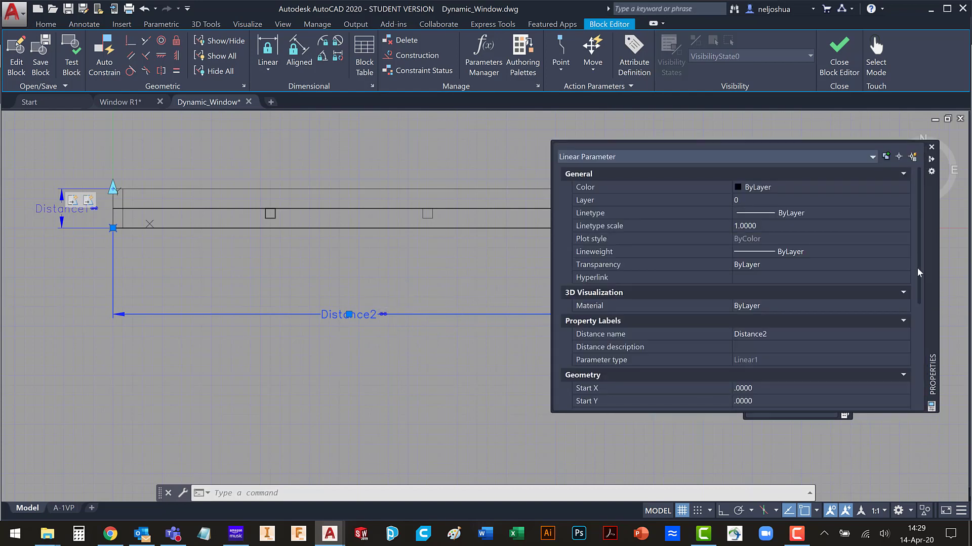
{"action": "left_click_drag", "start_coordinate": [917, 268], "coordinate": [913, 393]}
{"action": "left_click", "coordinate": [749, 363]}
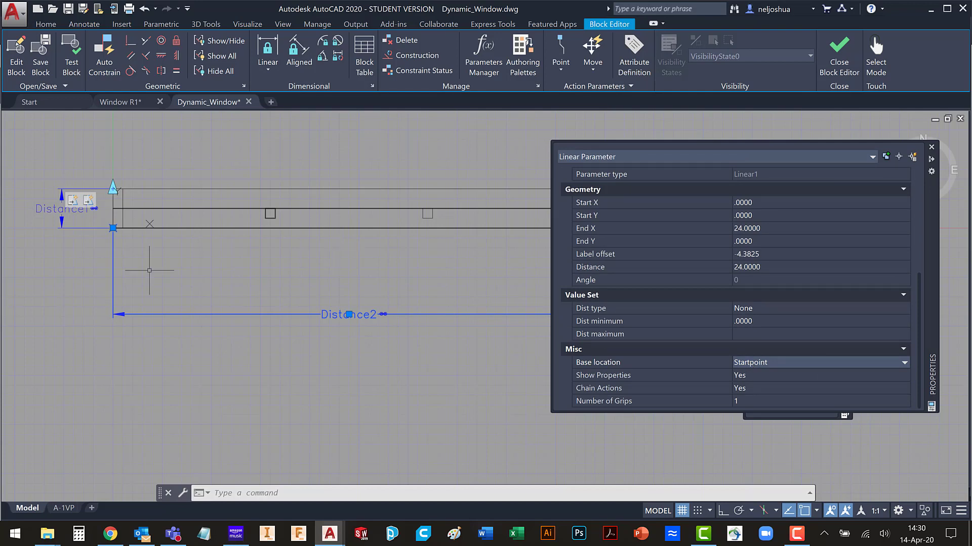
Inspect the end grips and Distance1, then bring the whole WINDOW block back into view
{"action": "scroll", "coordinate": [105, 225], "scroll_direction": "up", "scroll_amount": 5}
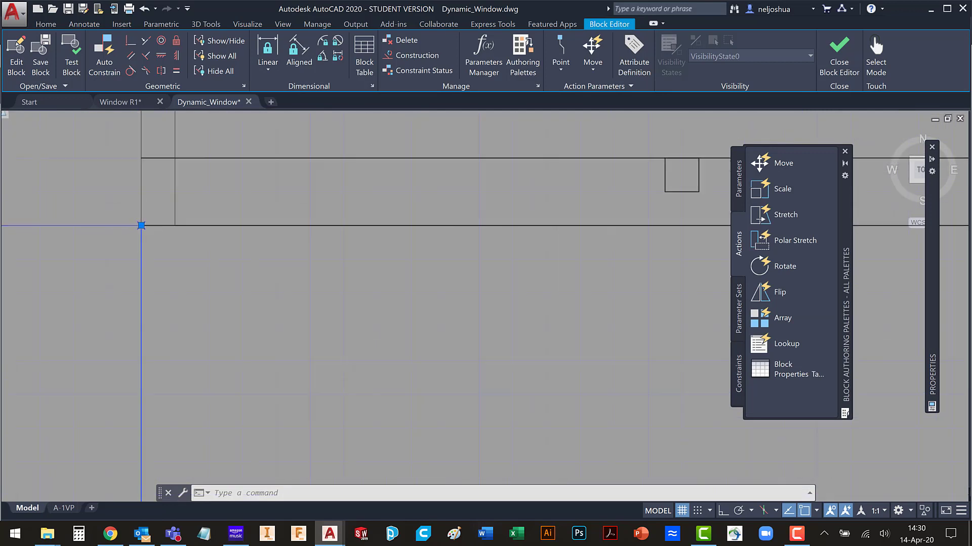
{"action": "scroll", "coordinate": [144, 223], "scroll_direction": "up", "scroll_amount": 4}
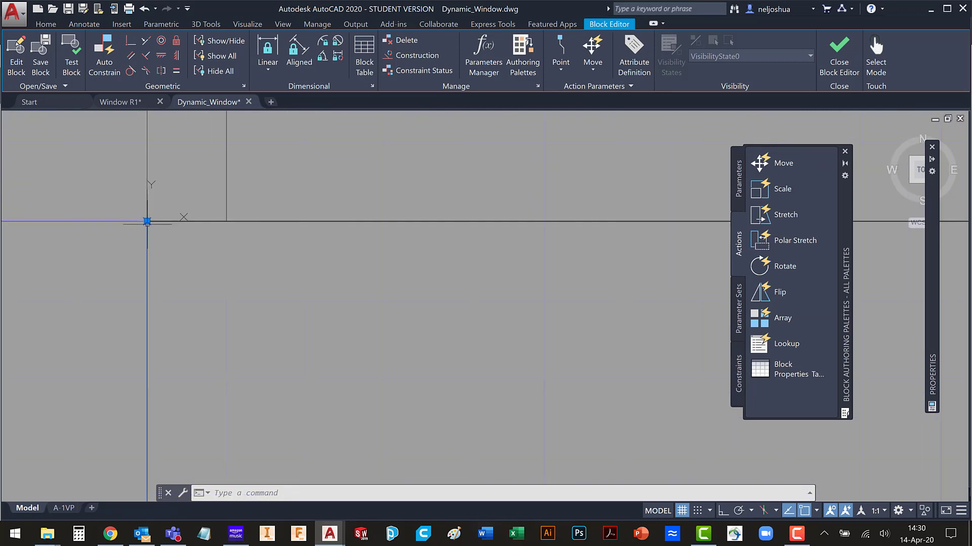
{"action": "scroll", "coordinate": [287, 325], "scroll_direction": "down", "scroll_amount": 5}
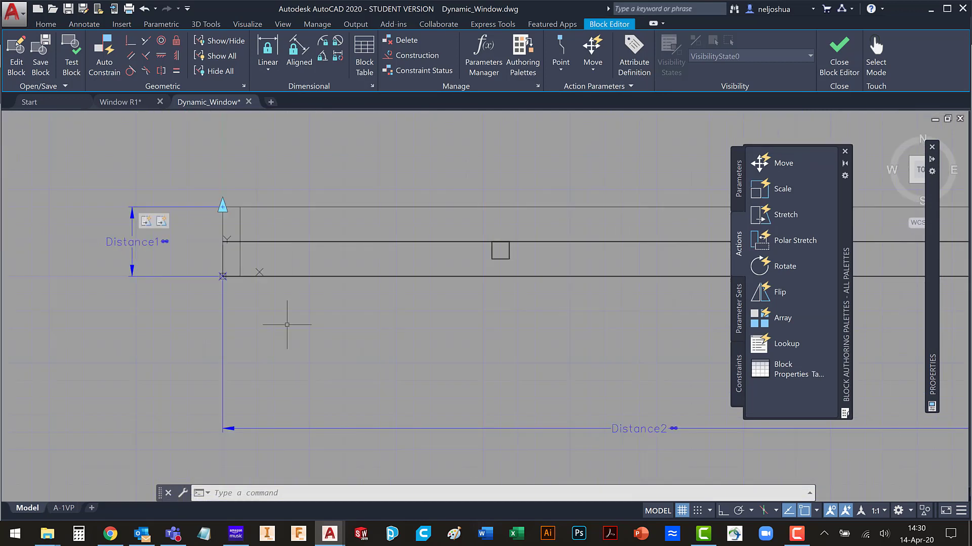
{"action": "scroll", "coordinate": [288, 334], "scroll_direction": "down", "scroll_amount": 2}
{"action": "middle_click_drag", "start_coordinate": [293, 347], "coordinate": [128, 357]}
{"action": "scroll", "coordinate": [582, 283], "scroll_direction": "up", "scroll_amount": 4}
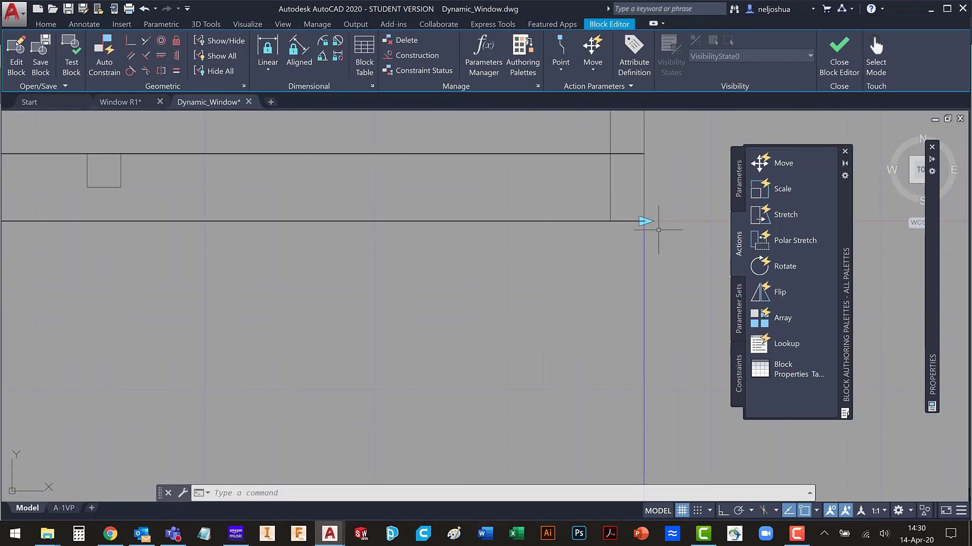
{"action": "scroll", "coordinate": [644, 220], "scroll_direction": "down", "scroll_amount": 5}
{"action": "middle_click_drag", "start_coordinate": [568, 260], "coordinate": [619, 270]}
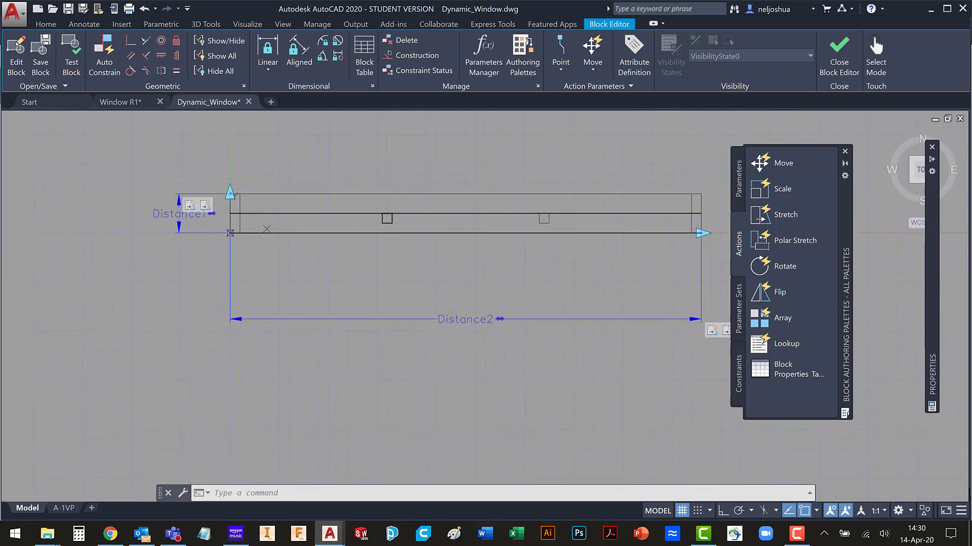
{"action": "left_click", "coordinate": [170, 215]}
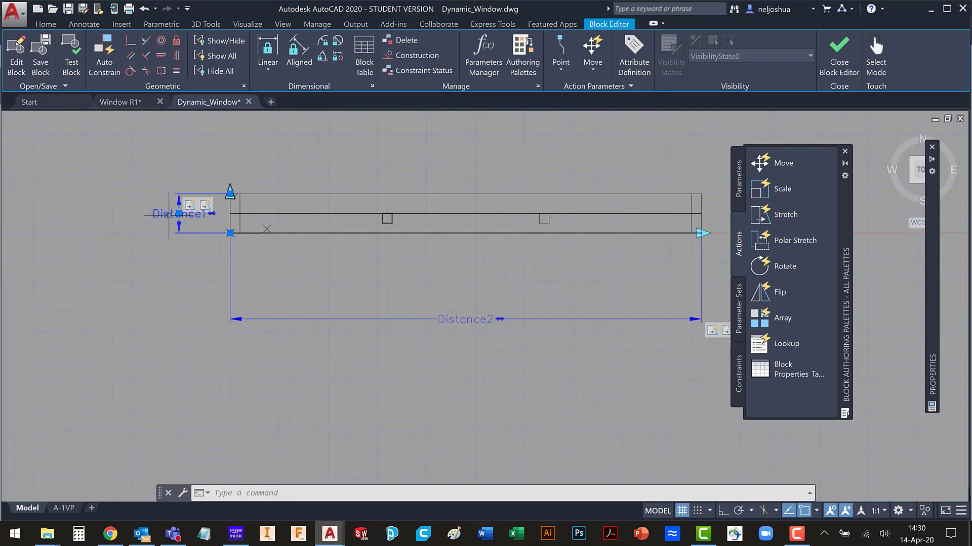
{"action": "key", "text": "Escape"}
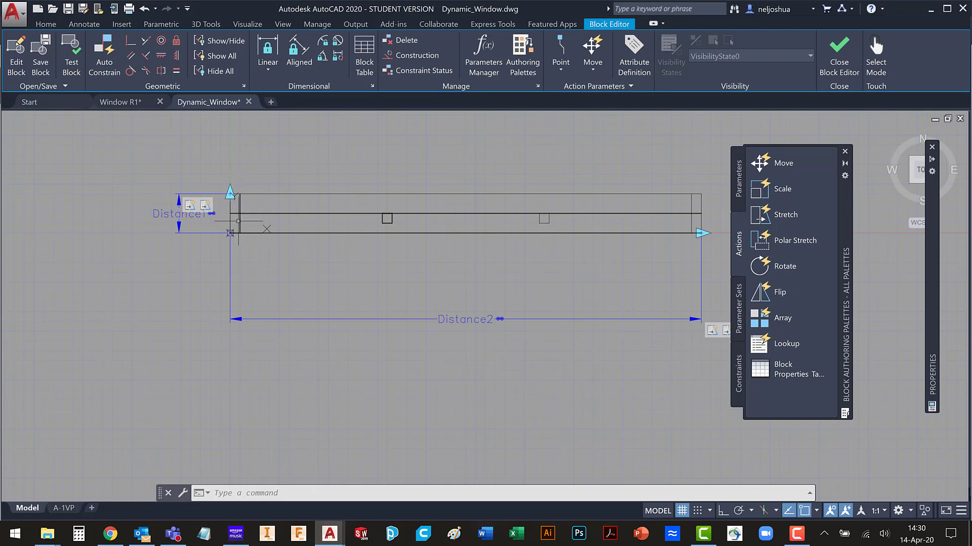
{"action": "middle_click_drag", "start_coordinate": [358, 267], "coordinate": [282, 256]}
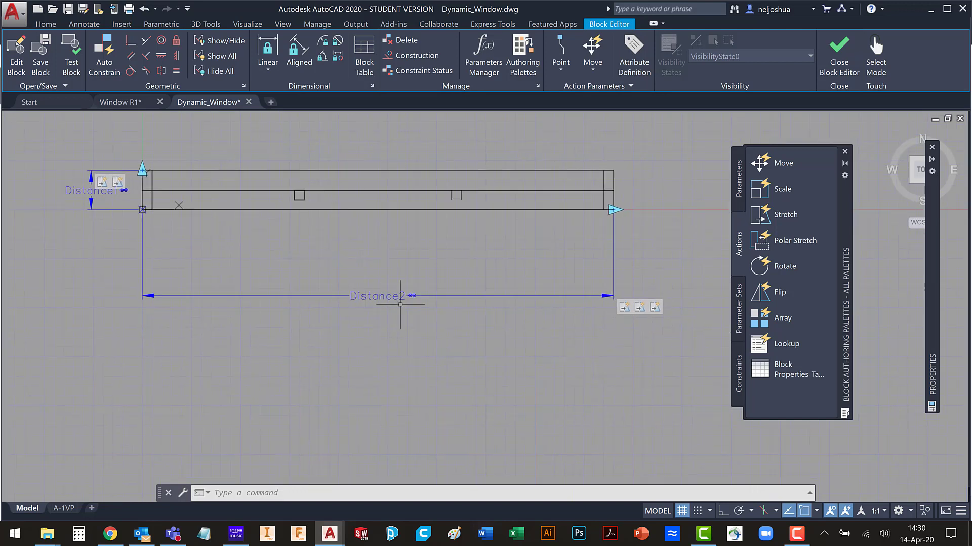
Set the first mullion stretch action's distance multiplier to .3333 (one-third)
{"action": "left_click", "coordinate": [640, 307]}
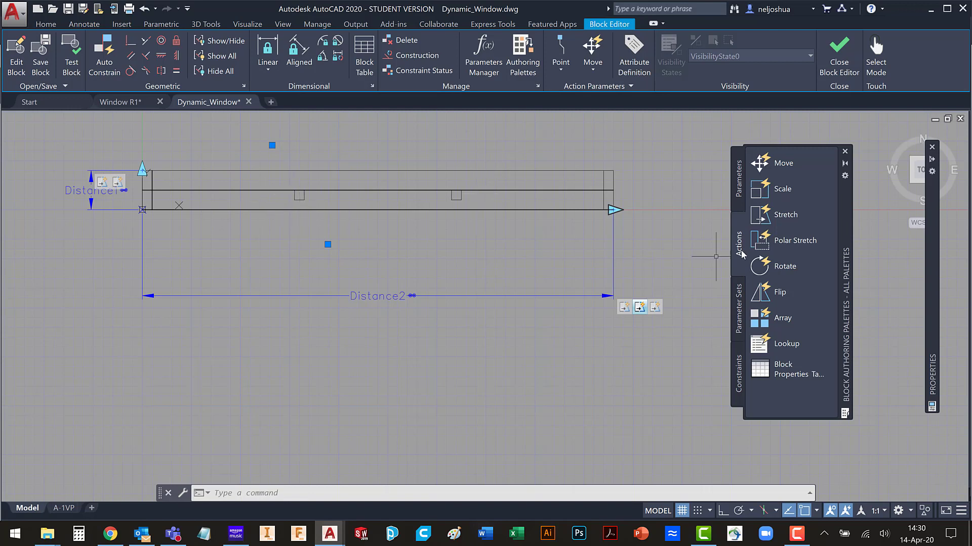
{"action": "mouse_move", "coordinate": [933, 329]}
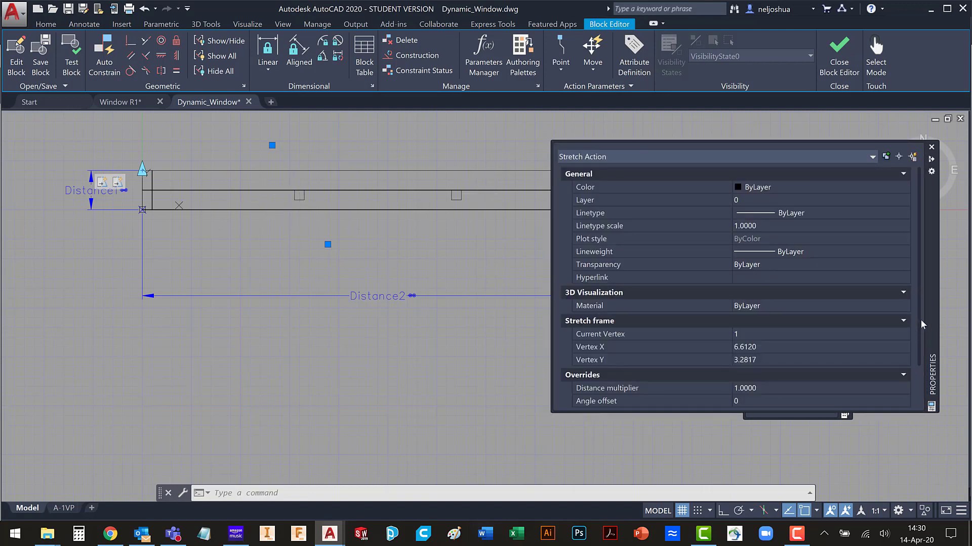
{"action": "scroll", "coordinate": [922, 324], "scroll_direction": "down", "scroll_amount": 3}
{"action": "left_click", "coordinate": [790, 337]}
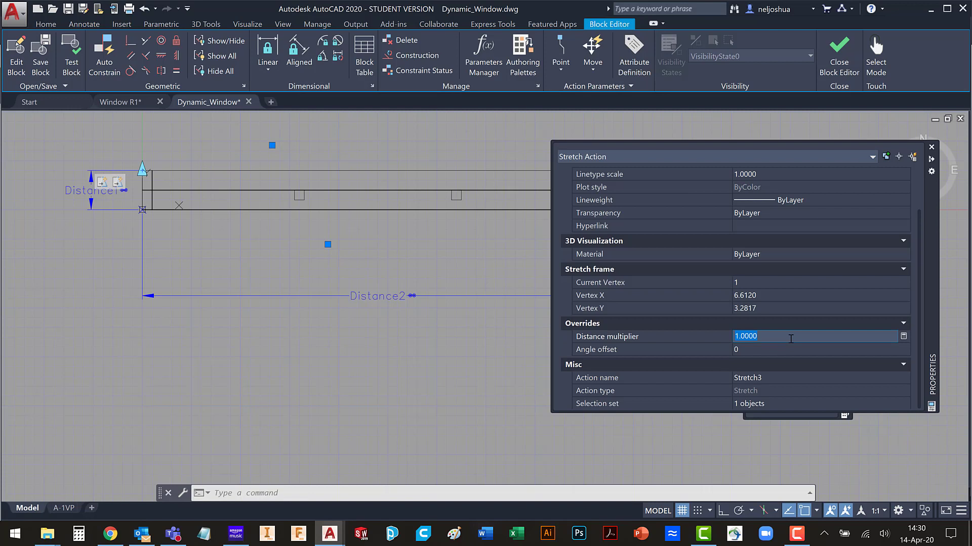
{"action": "key", "text": "Tab"}
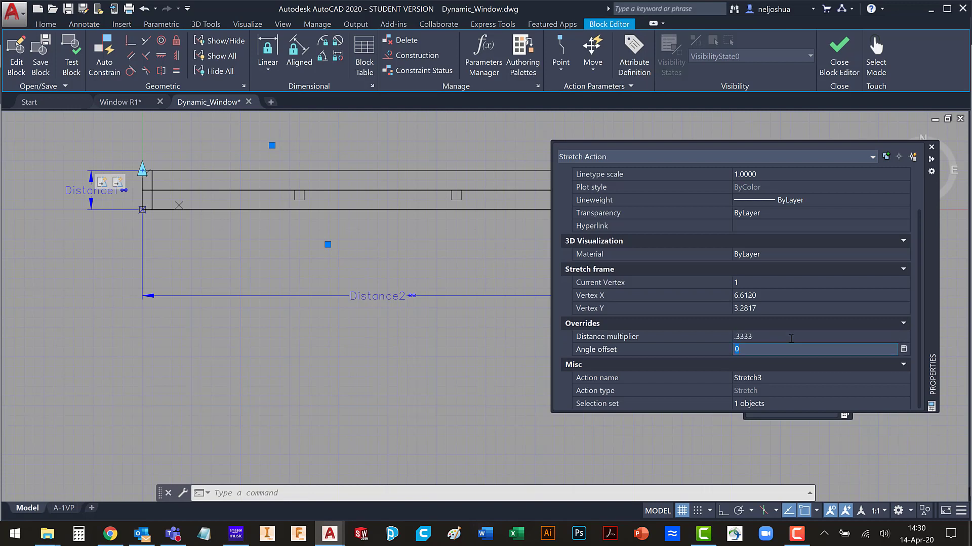
{"action": "left_click", "coordinate": [494, 348]}
Set the second mullion stretch action's distance multiplier to .6667
{"action": "left_click", "coordinate": [481, 338]}
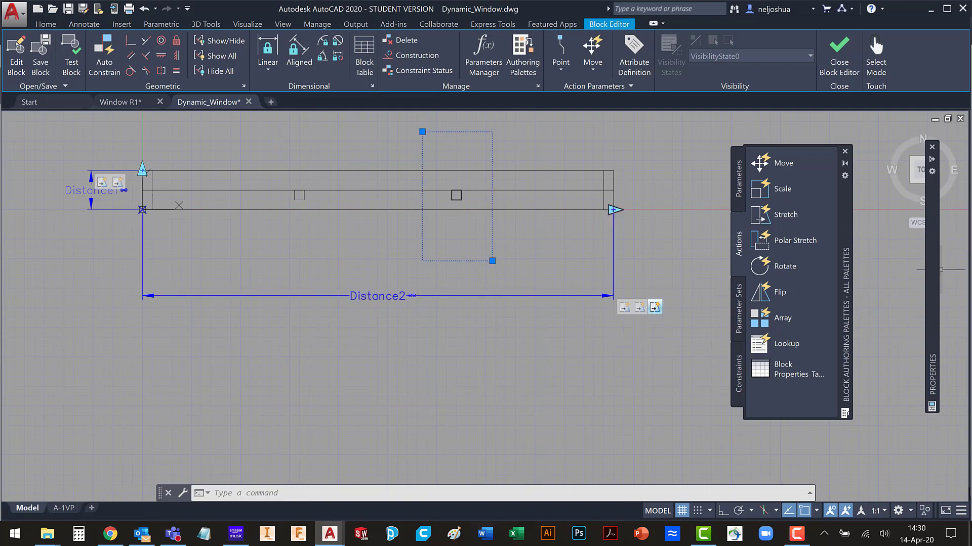
{"action": "mouse_move", "coordinate": [933, 274]}
{"action": "scroll", "coordinate": [818, 358], "scroll_direction": "down", "scroll_amount": 2}
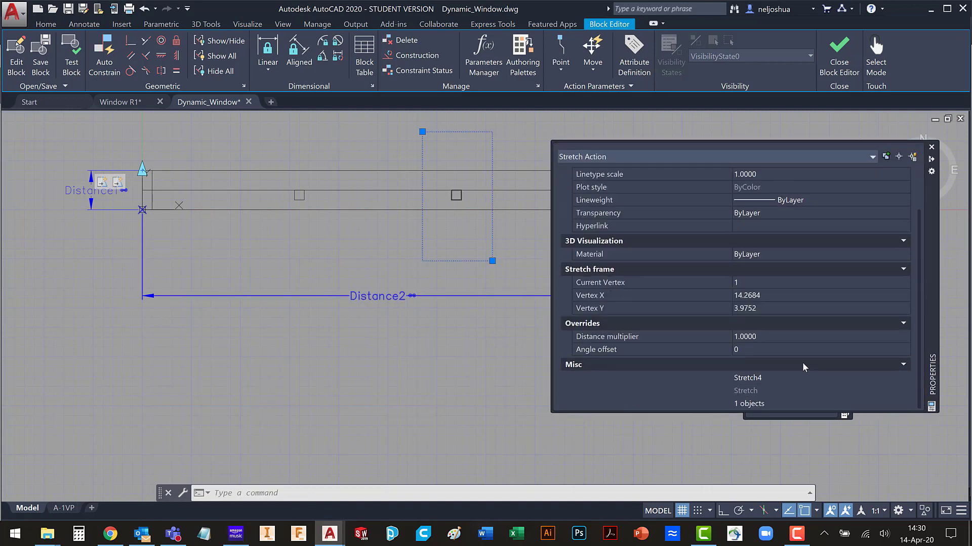
{"action": "left_click", "coordinate": [774, 338]}
{"action": "type", "text": ".6667"}
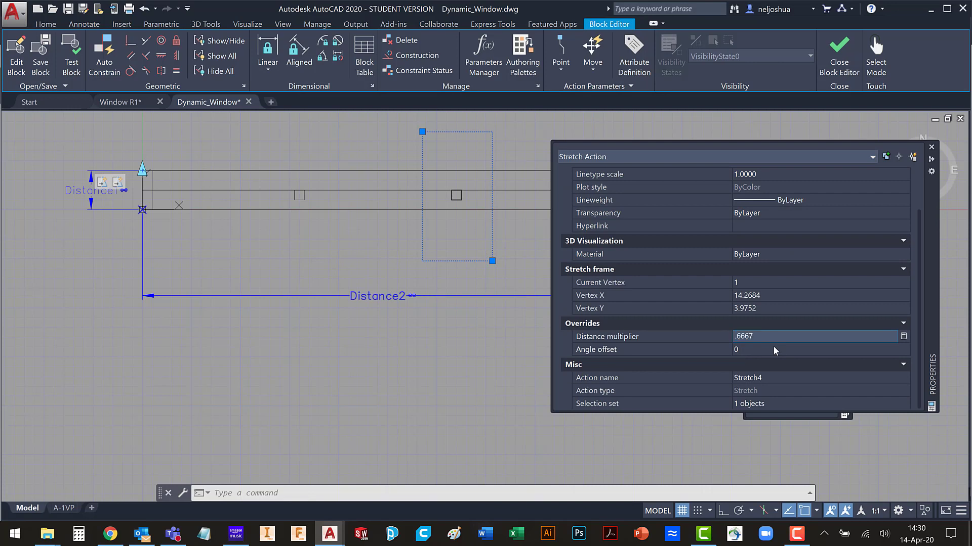
{"action": "key", "text": "Return"}
{"action": "left_click", "coordinate": [440, 336]}
{"action": "left_click", "coordinate": [412, 358]}
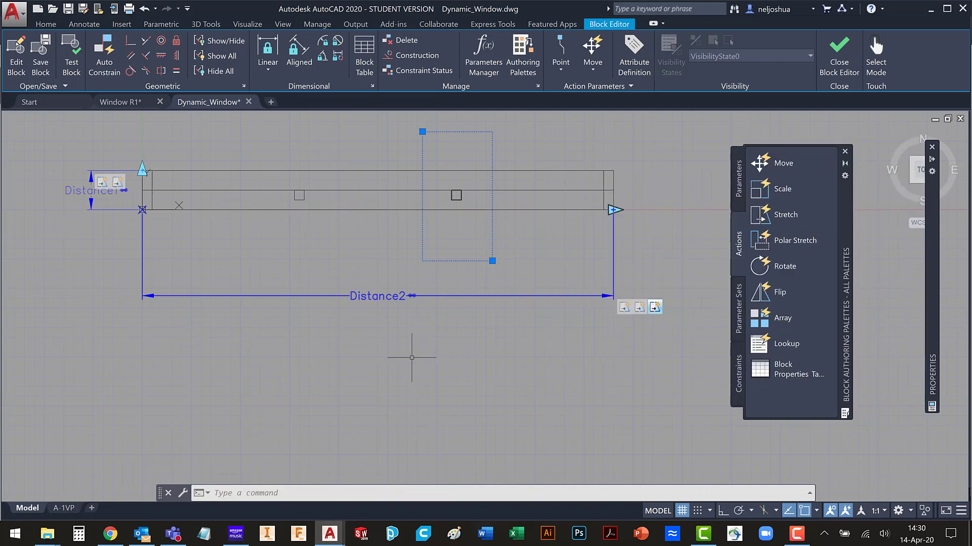
{"action": "key", "text": "Escape"}
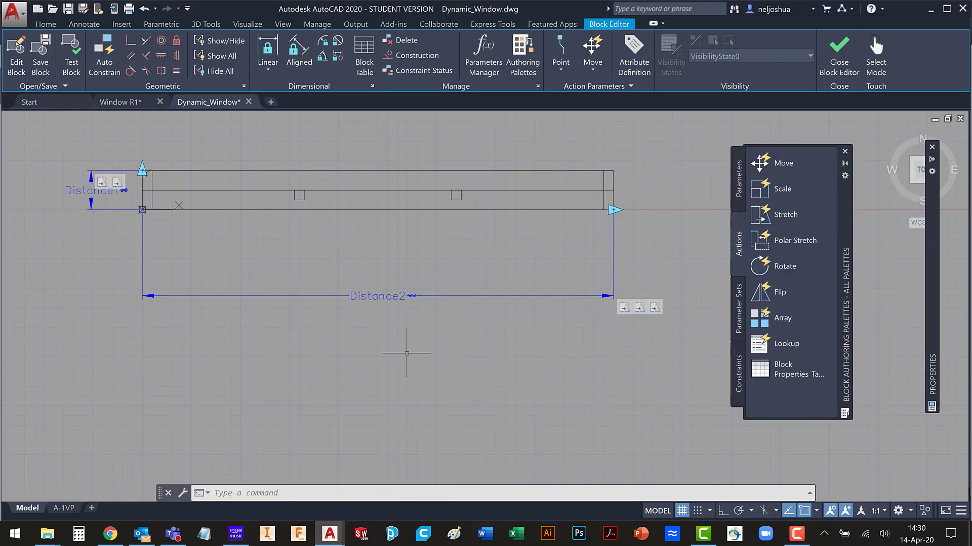
Test the WINDOW block by stretching its height taller
{"action": "left_click", "coordinate": [69, 59]}
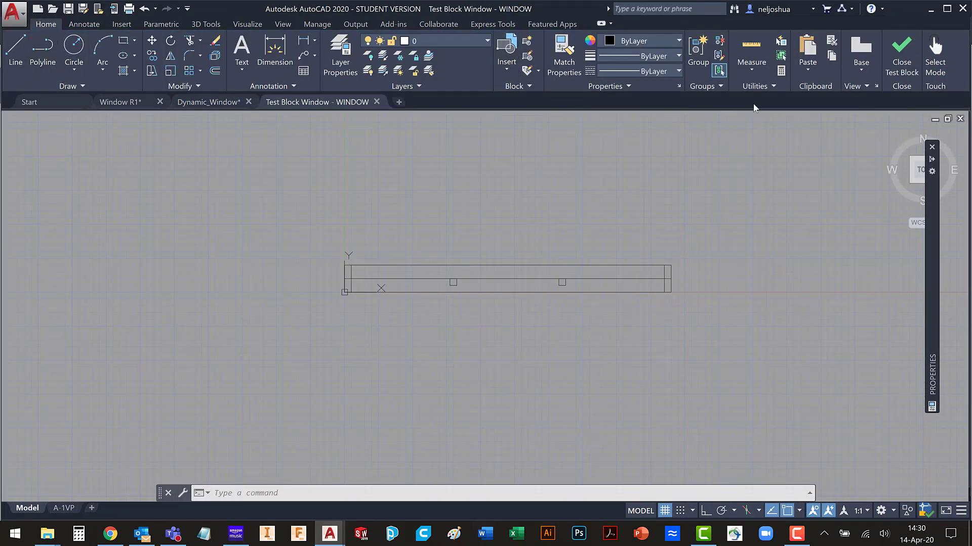
{"action": "left_click", "coordinate": [634, 280]}
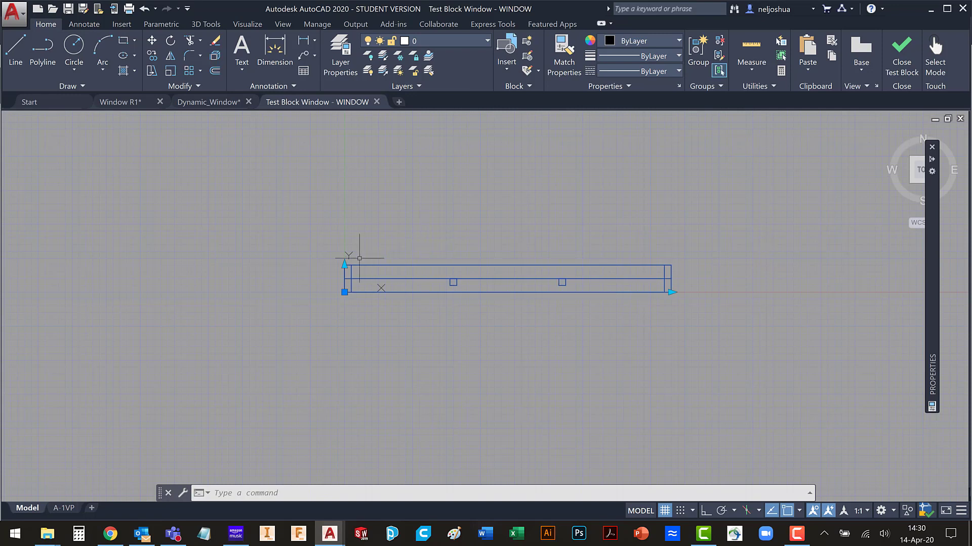
{"action": "left_click", "coordinate": [345, 264]}
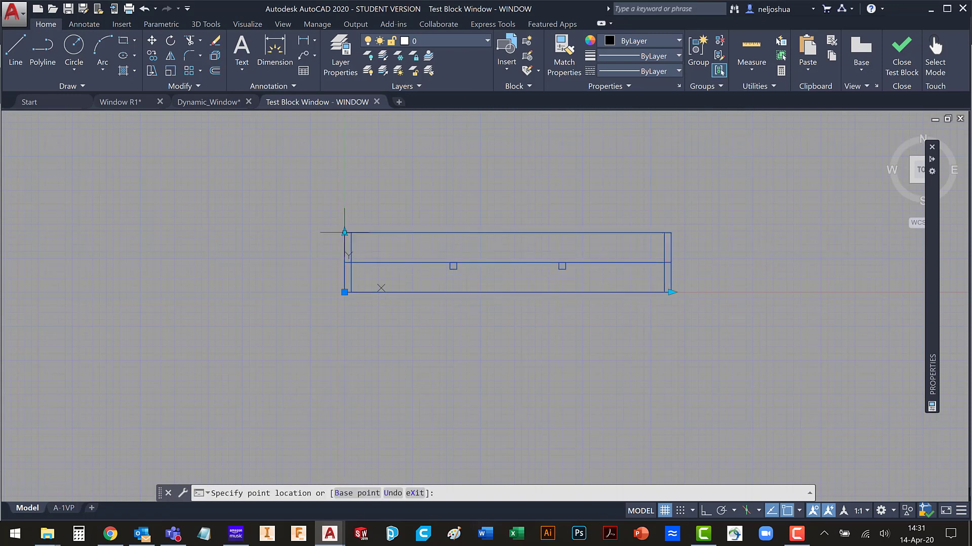
{"action": "left_click", "coordinate": [345, 232]}
Widen the test block twice, then narrow it, checking the mullions stay at thirds
{"action": "middle_click_drag", "start_coordinate": [523, 349], "coordinate": [380, 348]}
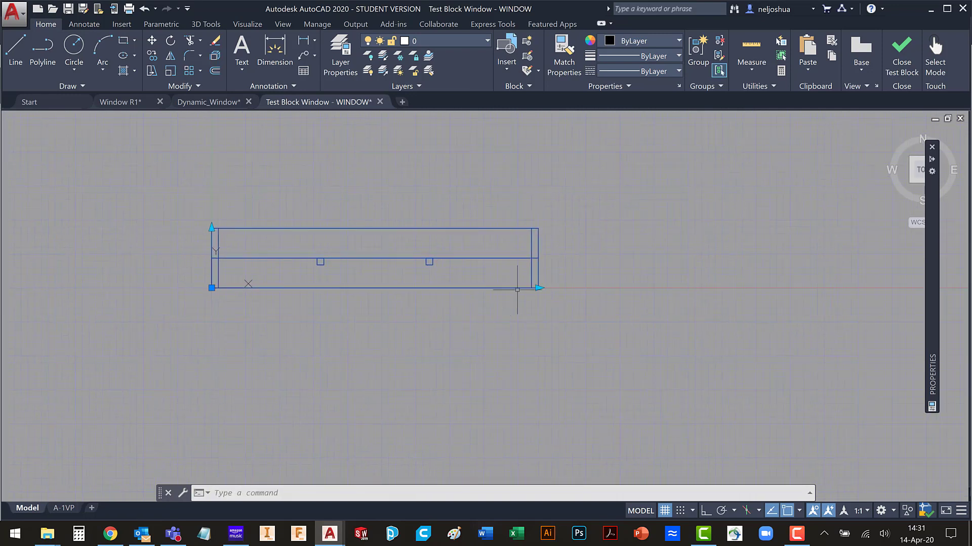
{"action": "left_click", "coordinate": [539, 288]}
{"action": "left_click", "coordinate": [807, 288]}
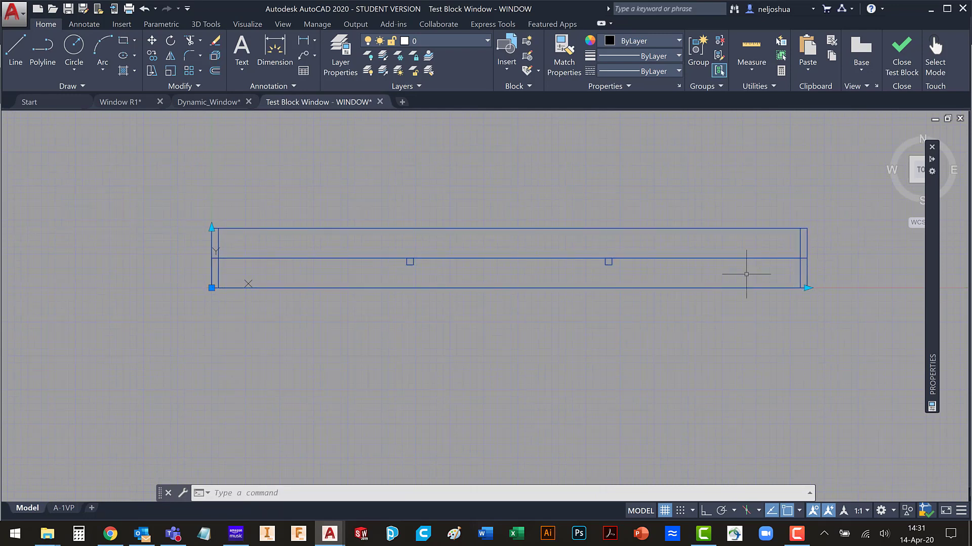
{"action": "left_click", "coordinate": [808, 287]}
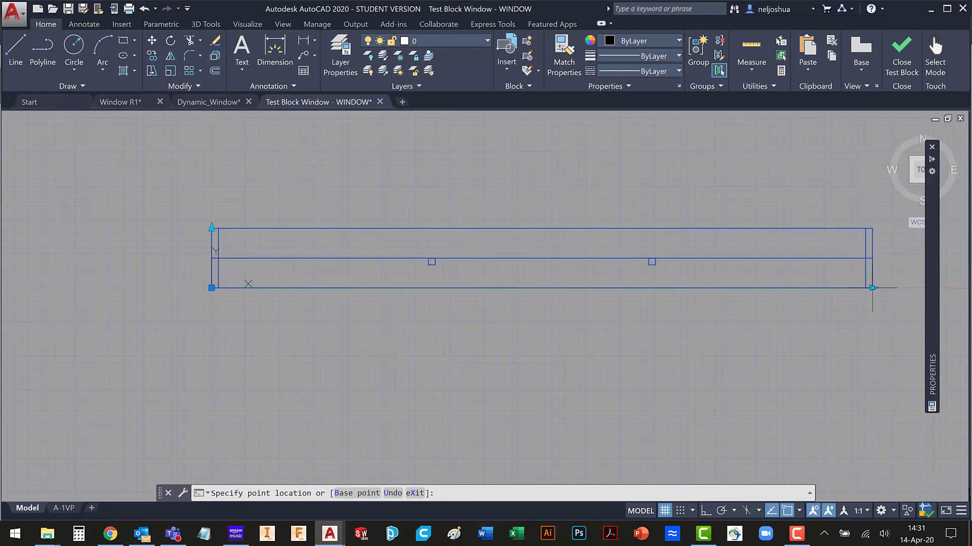
{"action": "left_click", "coordinate": [871, 288]}
{"action": "left_click", "coordinate": [872, 288]}
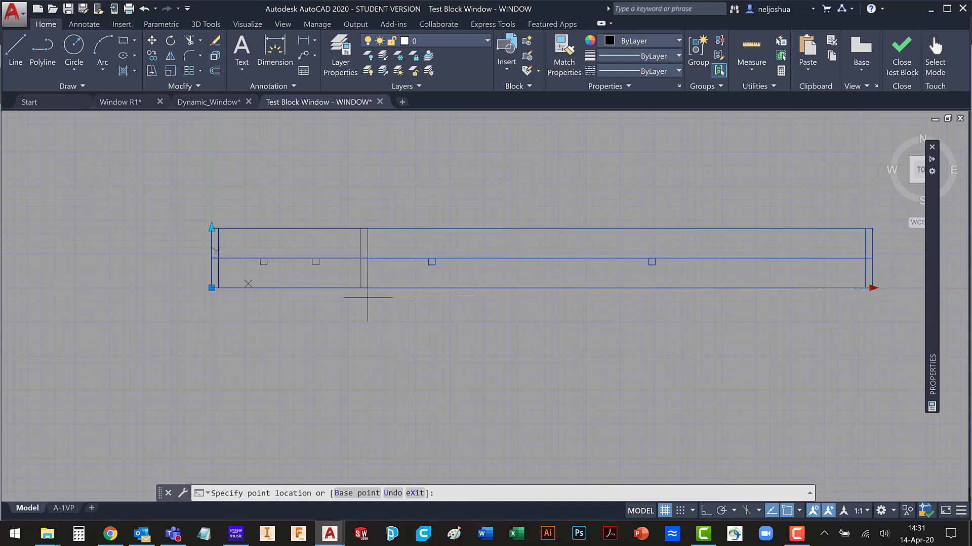
{"action": "left_click", "coordinate": [318, 313]}
{"action": "key", "text": "Escape"}
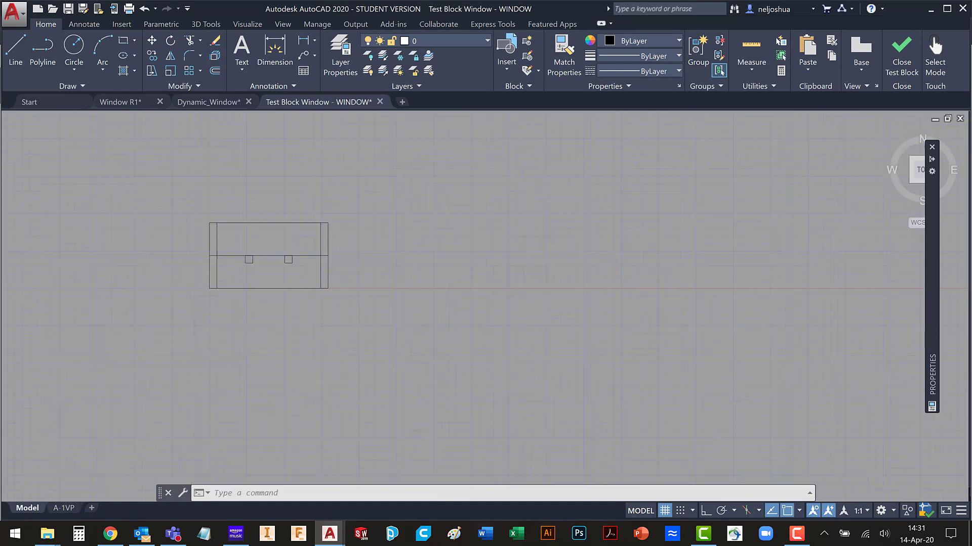
{"action": "scroll", "coordinate": [235, 283], "scroll_direction": "up", "scroll_amount": 2}
Leave the test window and select the Distance1 parameter in the block editor
{"action": "left_click", "coordinate": [903, 71]}
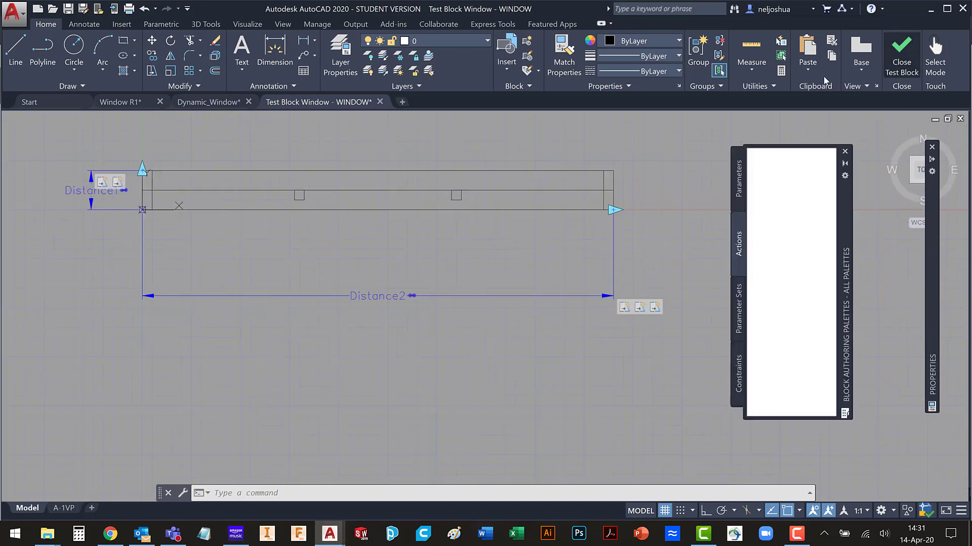
{"action": "middle_click_drag", "start_coordinate": [264, 253], "coordinate": [258, 301]}
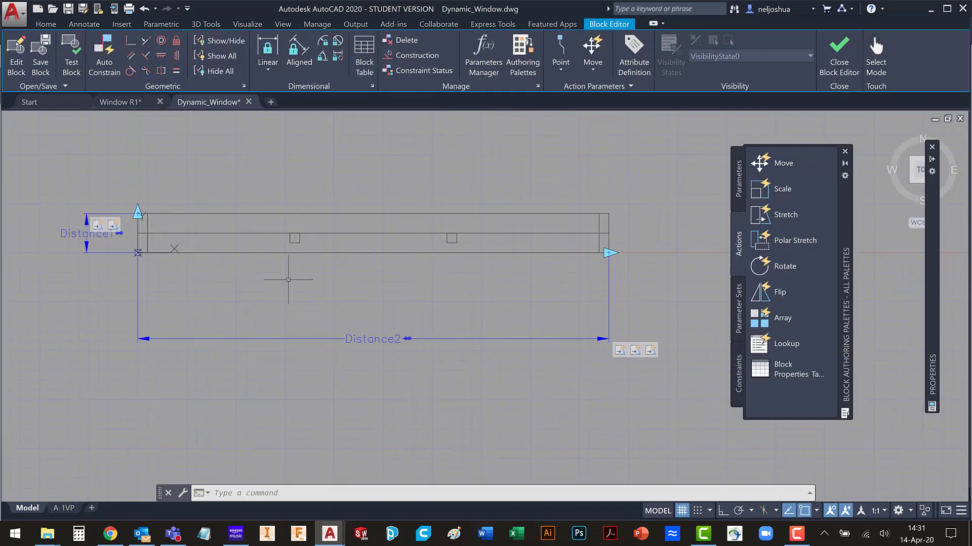
{"action": "left_click", "coordinate": [76, 234]}
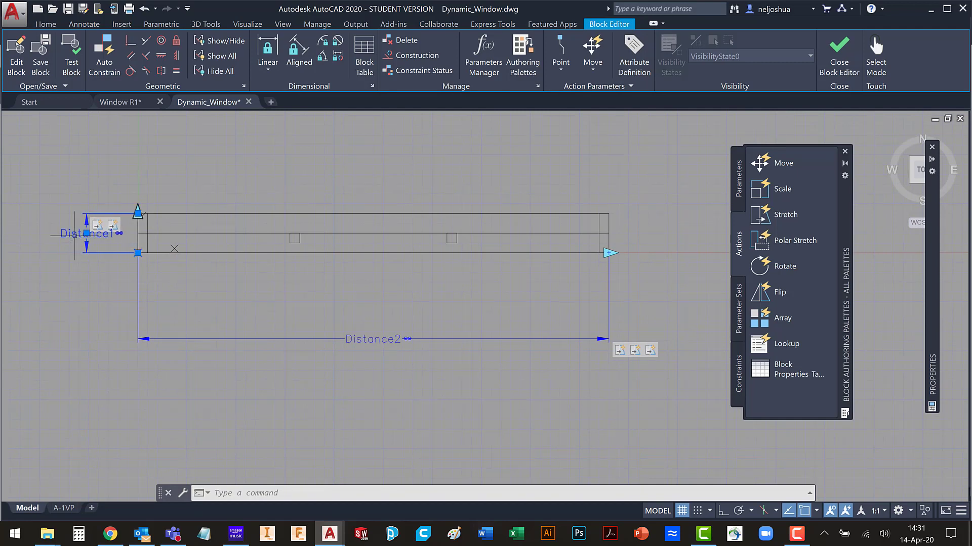